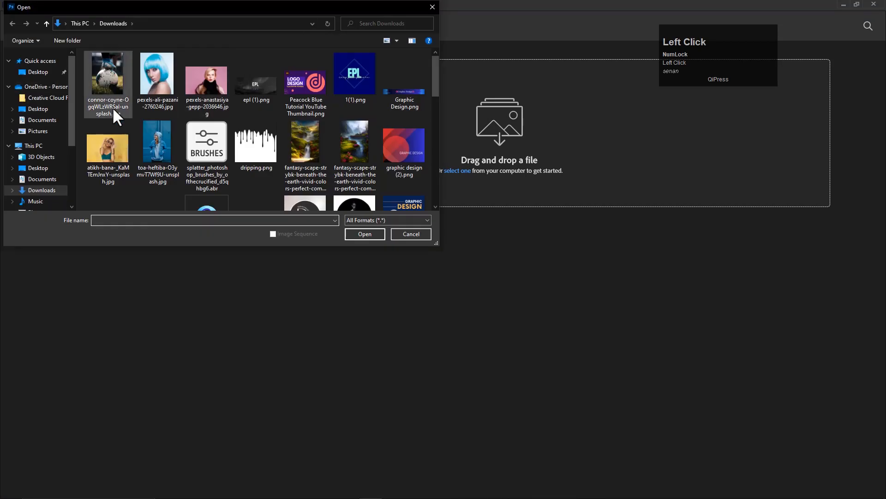
Open the photo pexels-anastasiya-gepp-2036646.jpg from the Downloads folder
click(362, 233)
scroll(462, 367, down, 2)
scroll(465, 370, up, 2)
Create a new 7 x 8 inch portrait document at 300 pixels/inch in RGB Color with a white background
click(16, 4)
click(28, 18)
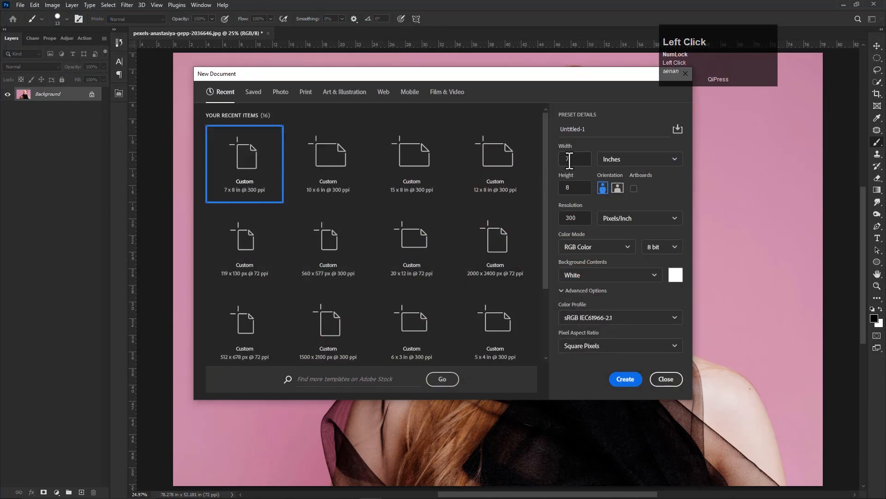
click(626, 378)
scroll(605, 368, up, 1)
scroll(603, 361, down, 1)
click(306, 28)
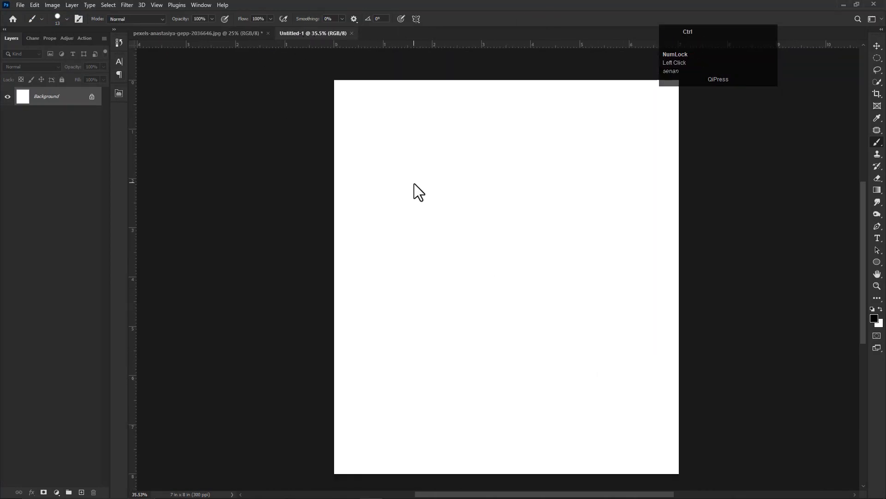
scroll(415, 184, up, 1)
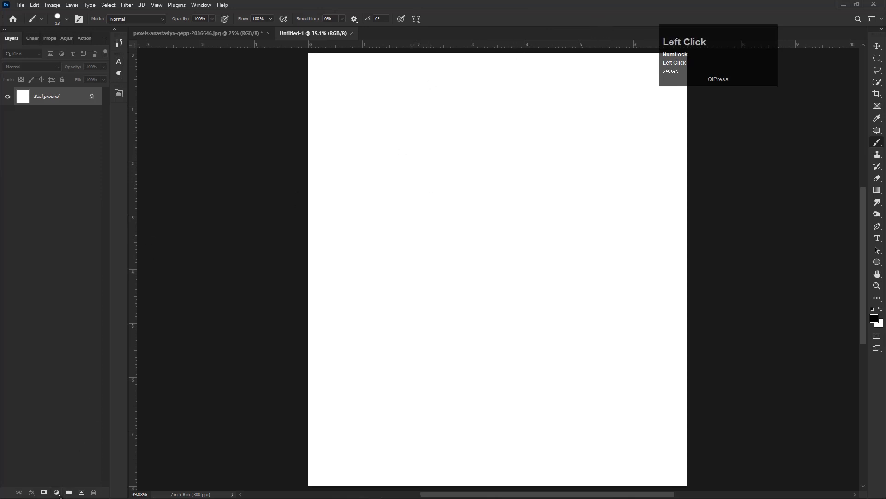
Add a Solid Color fill layer in light grey, about #cac9c9, above the white background
click(57, 492)
click(66, 334)
drag(520, 223, 492, 202)
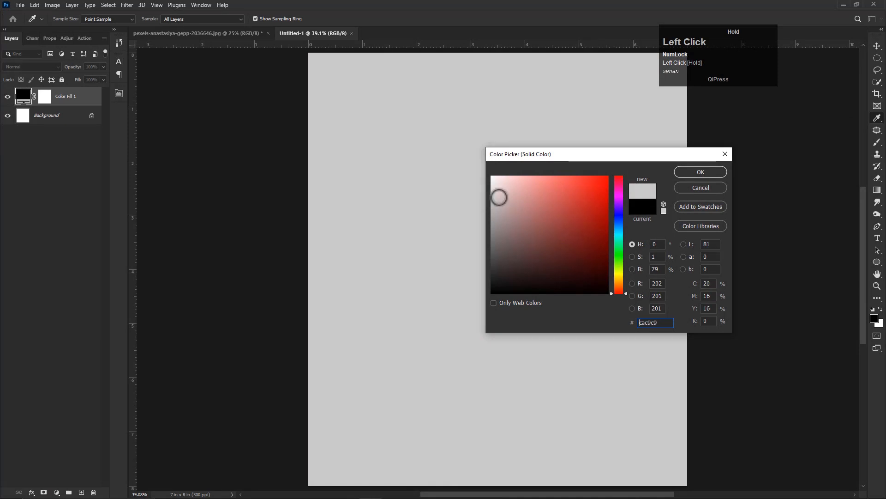
click(700, 171)
click(458, 196)
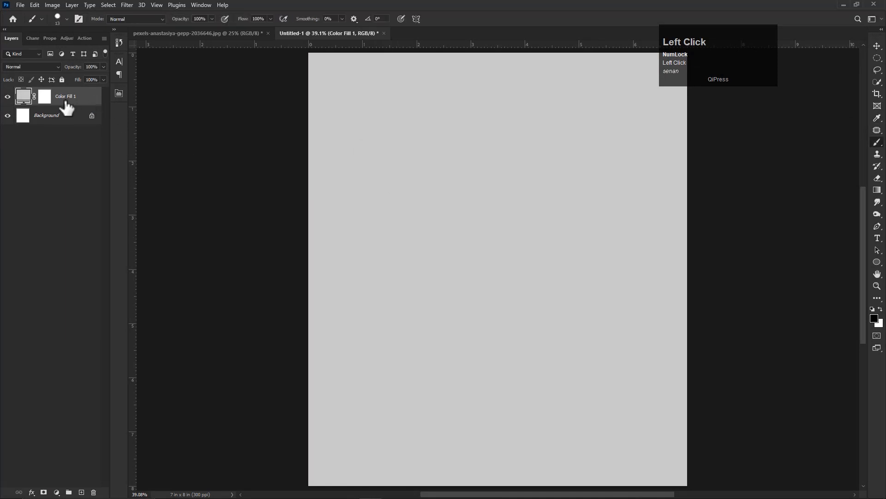
Convert the grey fill layer to a smart object and apply Add Noise at 15% with Gaussian distribution, then collapse its filter list
click(877, 46)
click(126, 4)
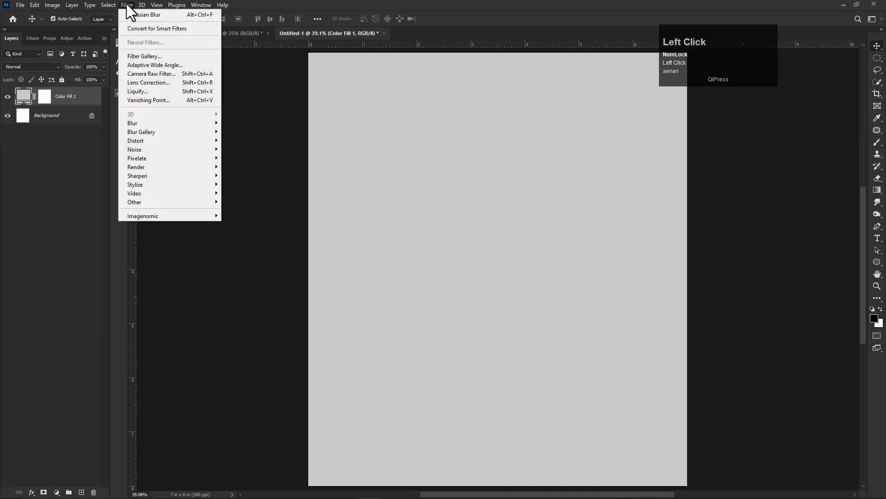
mouse_move(212, 149)
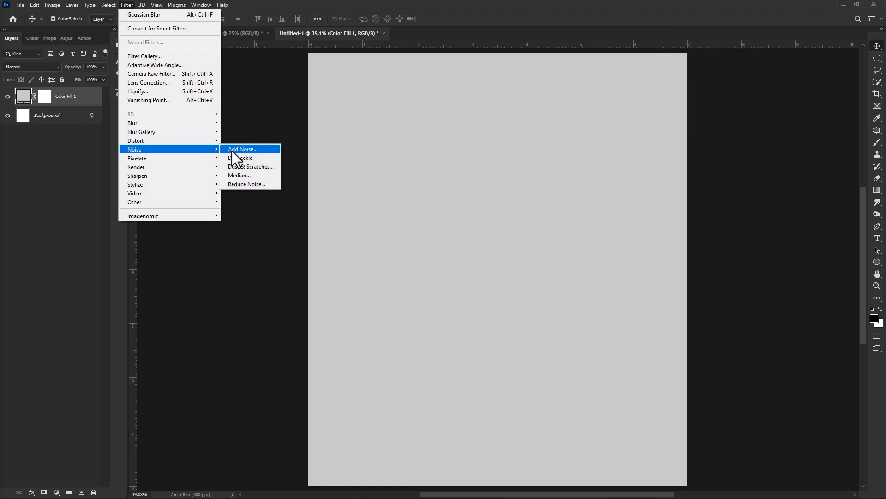
click(245, 148)
click(445, 189)
drag(210, 287, 210, 291)
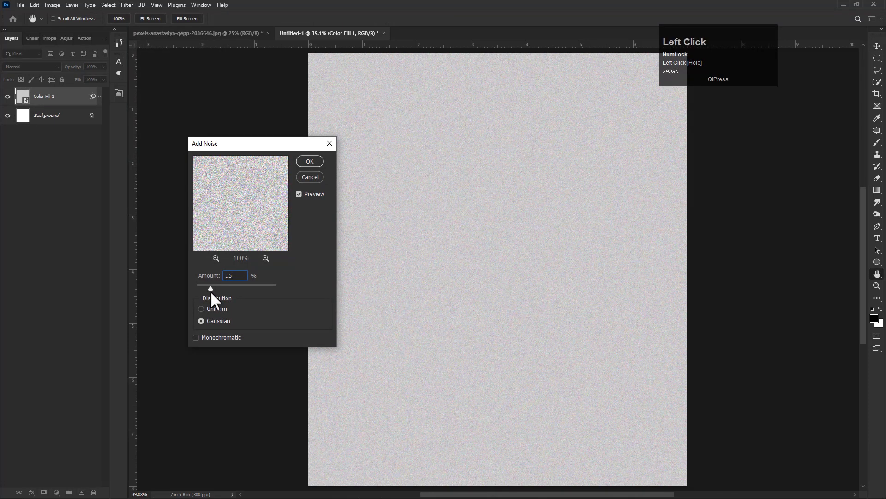
key(Return)
click(99, 97)
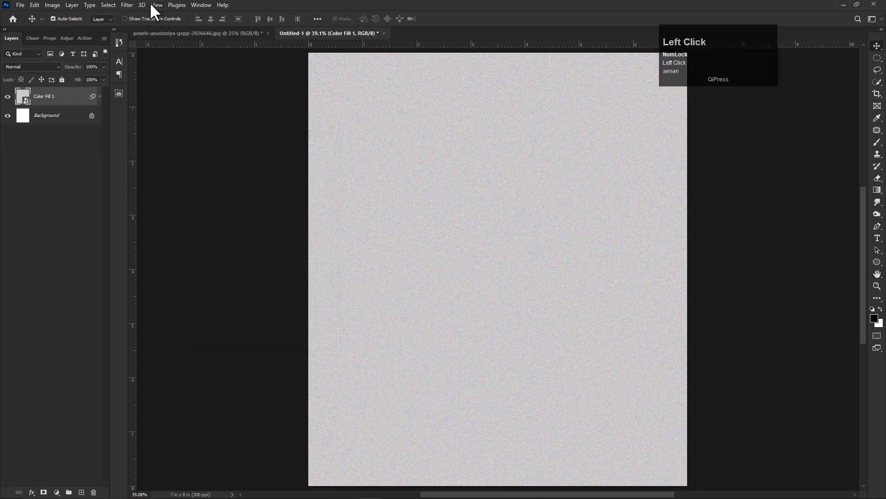
Apply a Gaussian Blur with a 3.9-pixel radius to the noisy grey fill layer
click(127, 5)
mouse_move(184, 122)
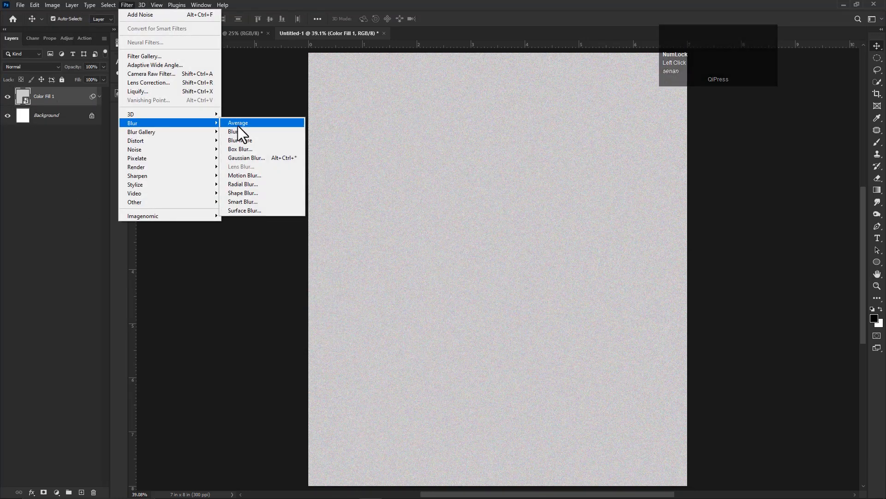
click(265, 158)
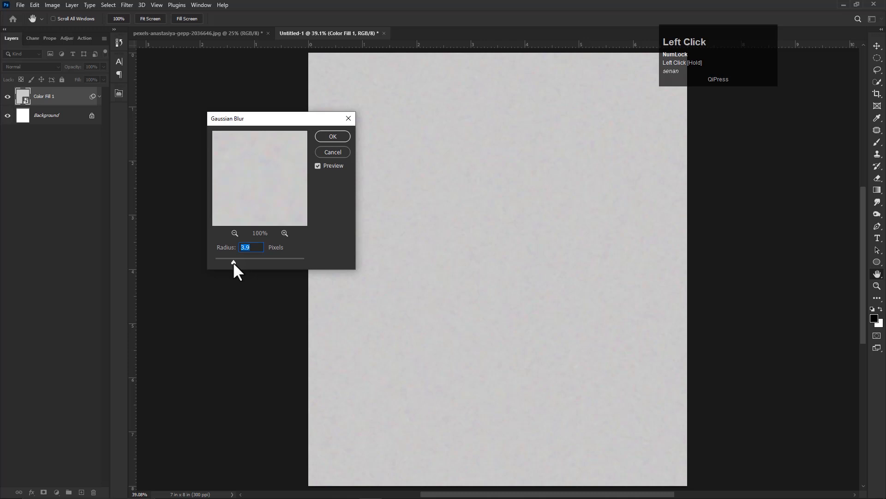
key(Return)
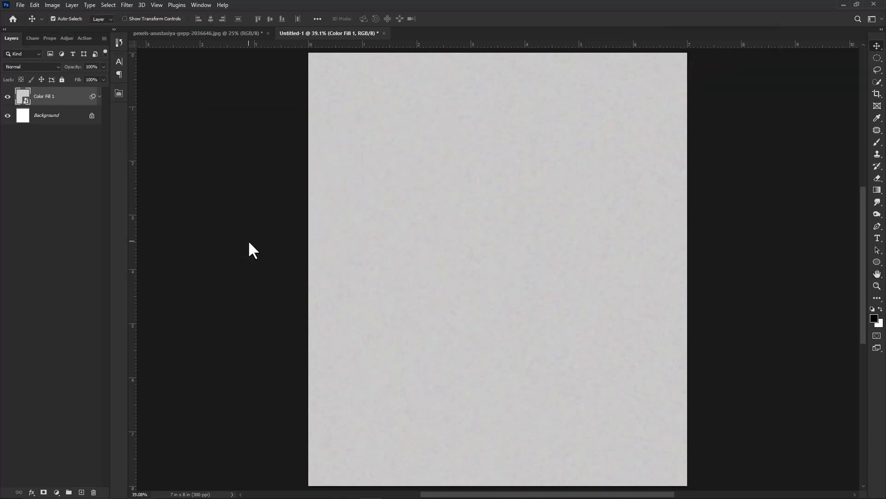
click(430, 128)
Duplicate the Background layer in the pexels-anastasiya-gepp-2036646.jpg document, keeping the name Background copy
click(221, 33)
scroll(491, 238, up, 2)
right_click(60, 95)
click(81, 114)
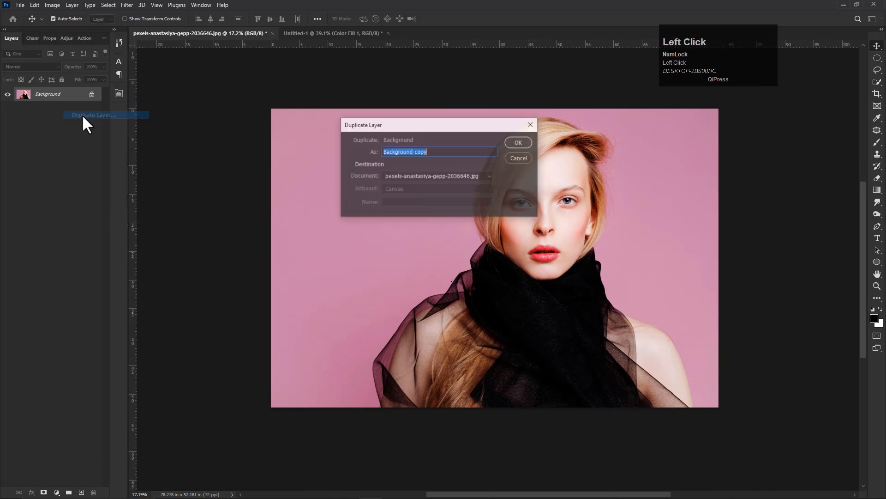
click(517, 140)
Select the woman with Select Subject, mask the Background copy layer to that selection, and hide the original Background layer
click(110, 6)
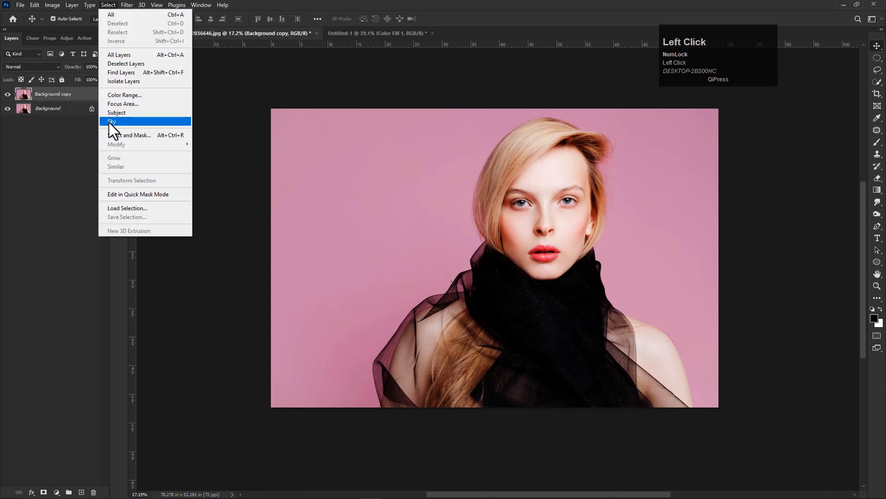
click(139, 114)
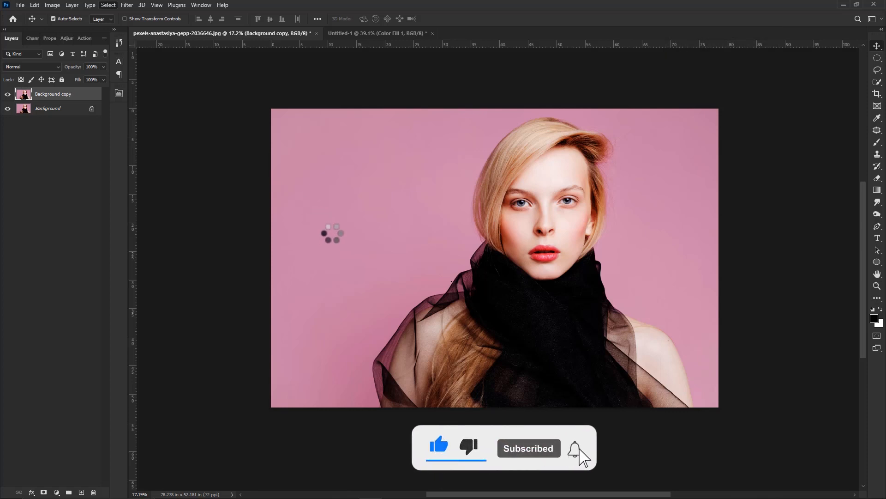
click(44, 492)
click(8, 108)
Paint black on the layer mask with a small brush to remove the pink fringe around the swept-up tuft of hair
scroll(475, 362, up, 2)
key(space)
drag(475, 362, 410, 411)
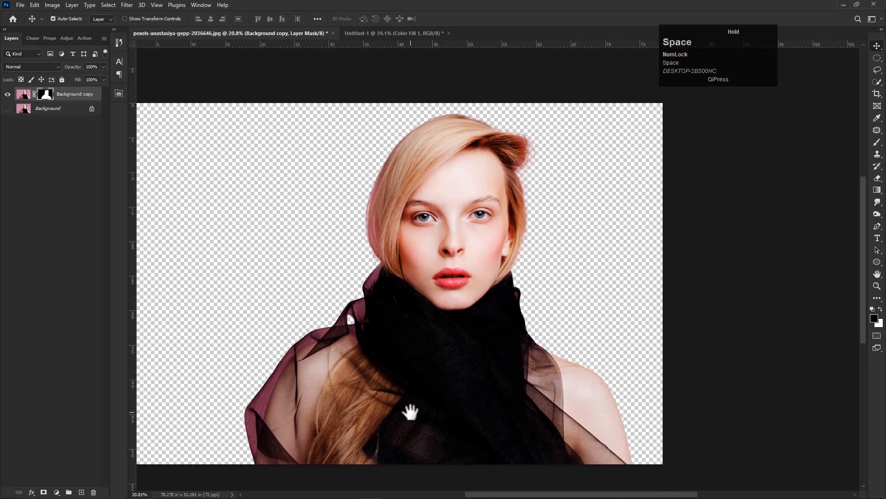
click(878, 142)
right_click(310, 220)
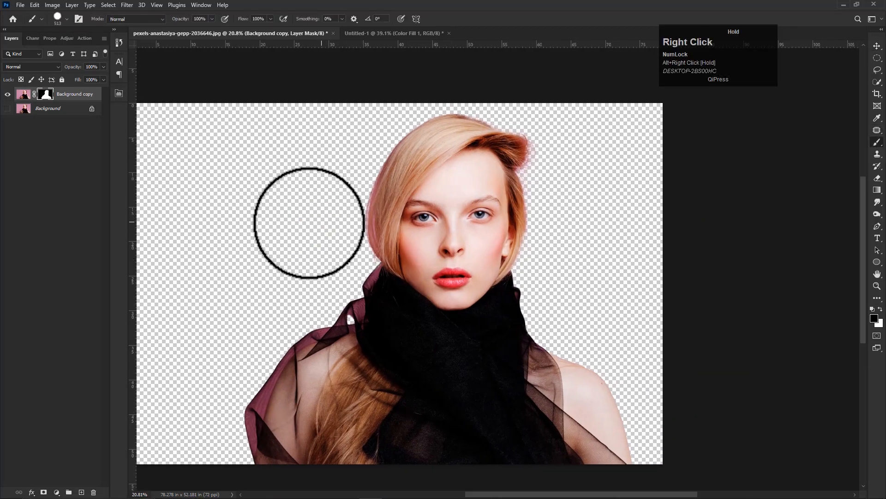
drag(406, 243, 397, 265)
click(392, 85)
scroll(388, 292, up, 3)
drag(559, 165, 451, 236)
scroll(452, 232, up, 3)
alt+right_click(503, 219)
mouse_move(489, 151)
mouse_down()
mouse_move(488, 176)
mouse_move(489, 145)
mouse_move(476, 127)
mouse_move(432, 106)
mouse_move(478, 130)
mouse_move(482, 173)
mouse_move(469, 195)
mouse_move(480, 177)
mouse_move(481, 135)
mouse_move(470, 126)
mouse_move(480, 161)
mouse_move(469, 182)
mouse_move(475, 186)
mouse_move(459, 194)
mouse_move(480, 162)
mouse_move(473, 132)
mouse_up()
alt+right_click(476, 186)
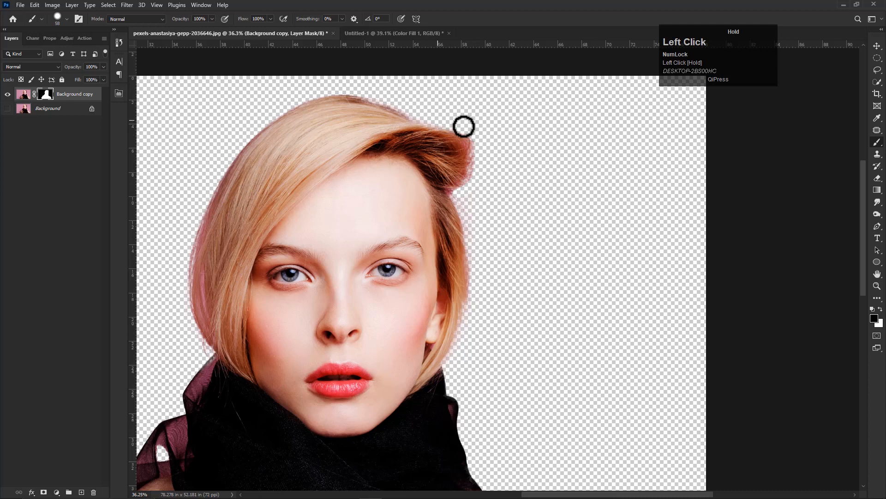
drag(463, 188, 466, 202)
Continue painting on the layer mask to clean the cutout edges along both sides of the hair and the crown
scroll(480, 217, down, 1)
drag(489, 228, 433, 140)
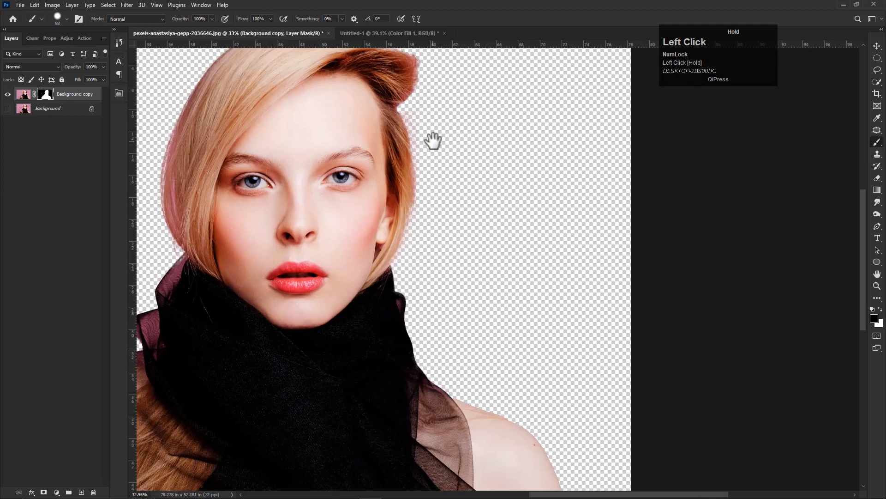
drag(406, 109, 420, 184)
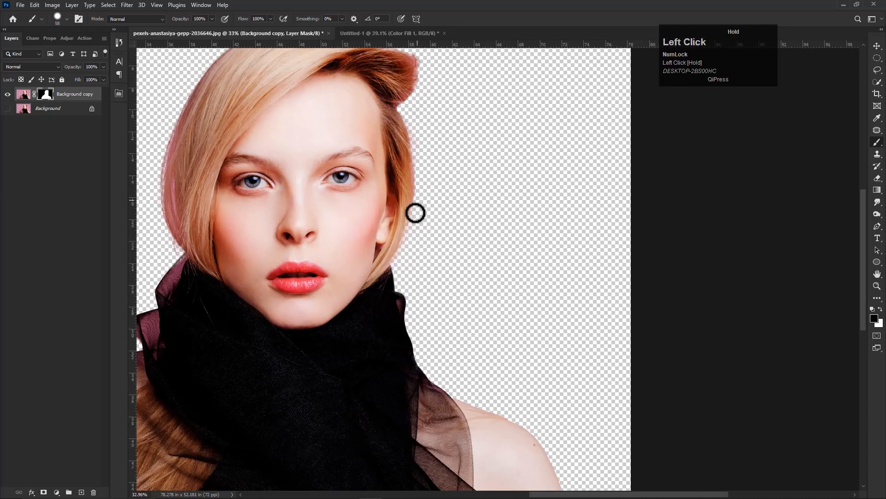
drag(403, 256, 401, 257)
drag(317, 228, 484, 249)
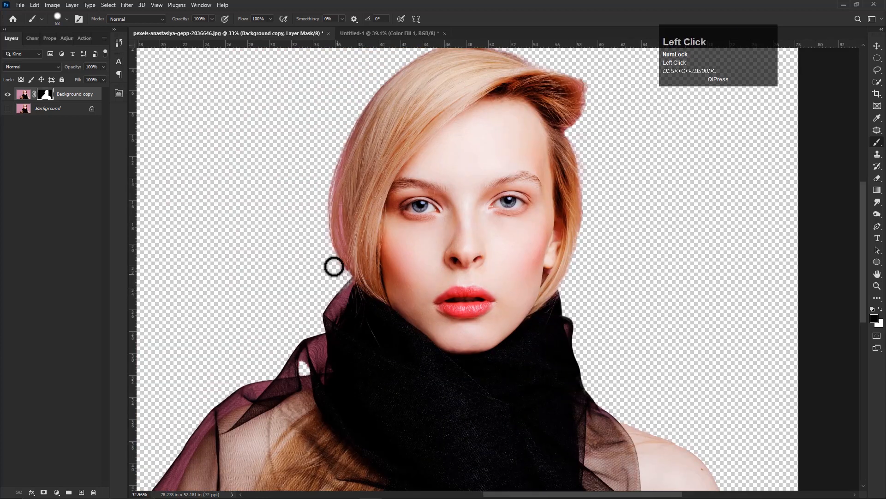
drag(323, 158, 323, 236)
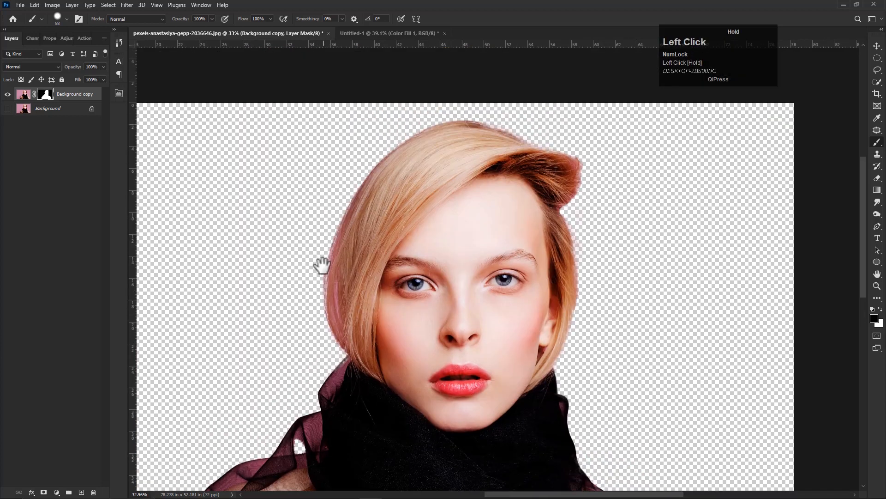
drag(373, 177, 352, 239)
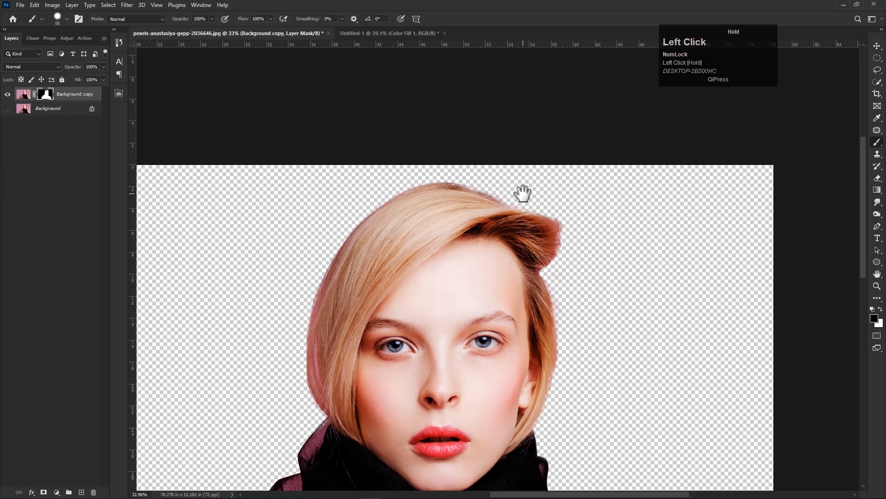
drag(421, 177, 356, 201)
Move the masked cutout of the woman into the Untitled-1 document, above the grey fill layer
scroll(439, 184, down, 3)
drag(414, 331, 445, 226)
key(v)
drag(425, 261, 489, 353)
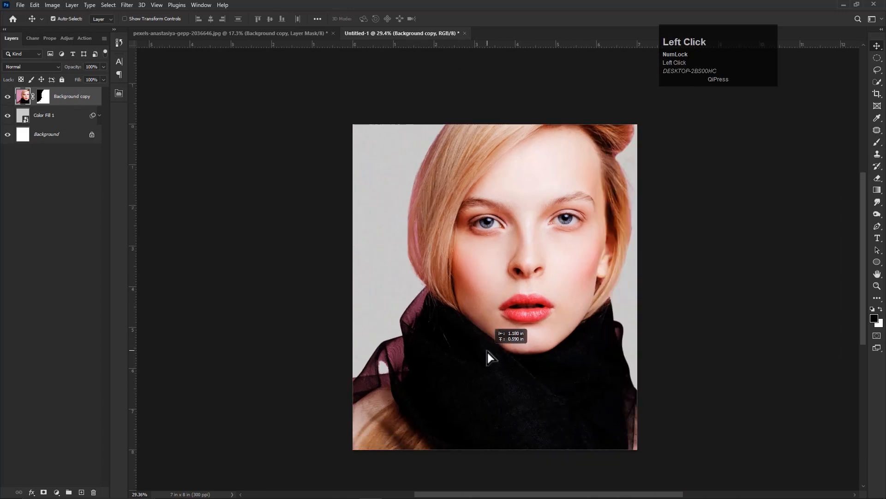
Scale the cutout down and position it so the head fits inside the canvas and the body meets the bottom edge
key(ctrl+t)
drag(791, 317, 658, 317)
drag(487, 353, 495, 341)
drag(449, 158, 448, 130)
drag(535, 370, 517, 382)
key(Return)
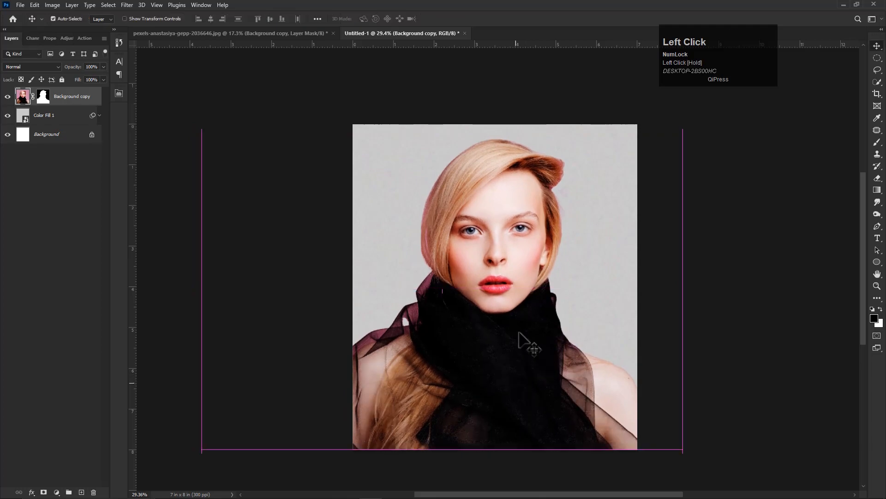
Apply the Paint Daubs filter from the Filter Gallery to the portrait layer with brush size 5, sharpness 15 and the Simple brush type
click(127, 5)
click(136, 64)
scroll(383, 235, down, 3)
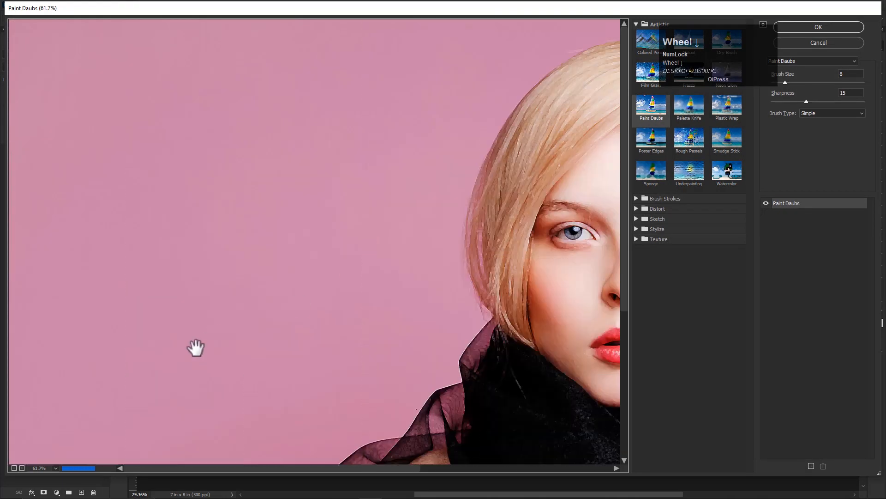
scroll(223, 386, down, 2)
drag(348, 377, 199, 393)
drag(786, 88, 778, 87)
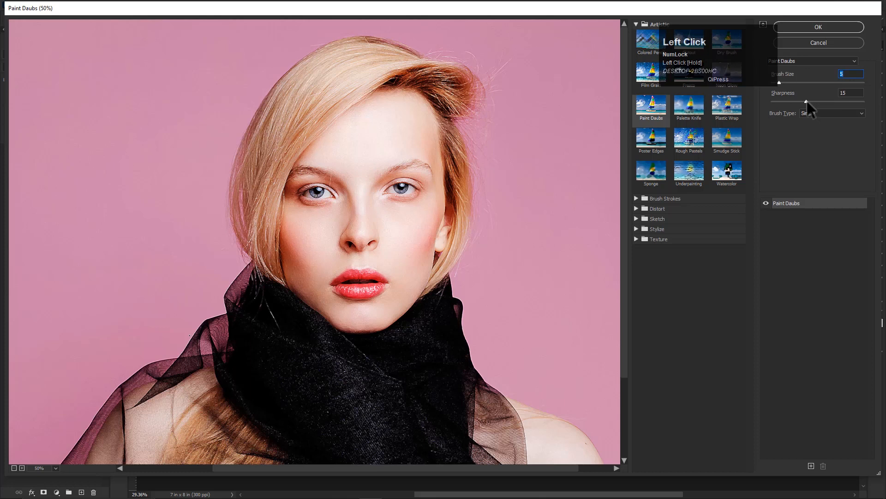
click(652, 112)
drag(783, 82, 778, 82)
click(798, 28)
scroll(470, 302, up, 2)
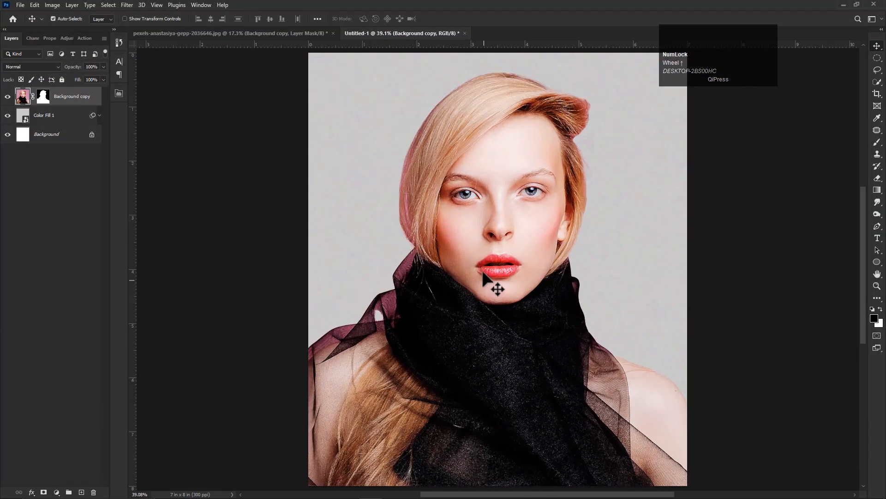
Add a Black & White adjustment clipped to the portrait layer and lower its Reds slightly to darken the lips
click(56, 492)
click(67, 420)
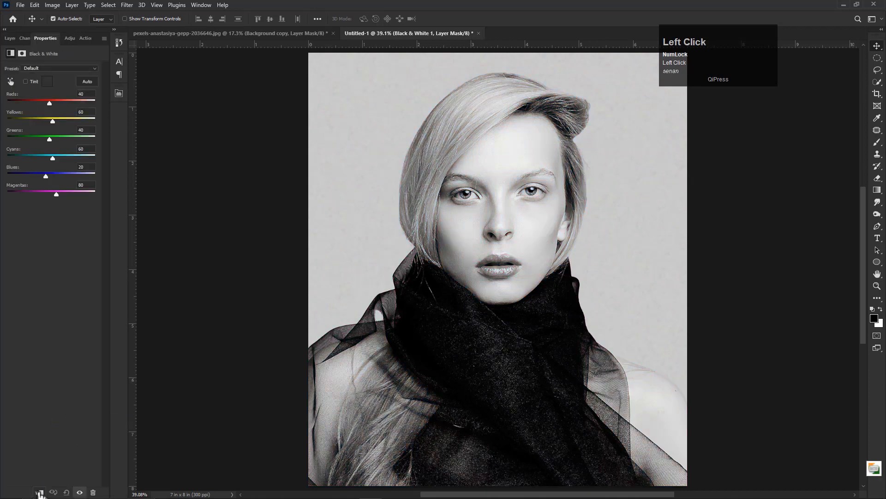
drag(48, 104, 44, 103)
click(10, 39)
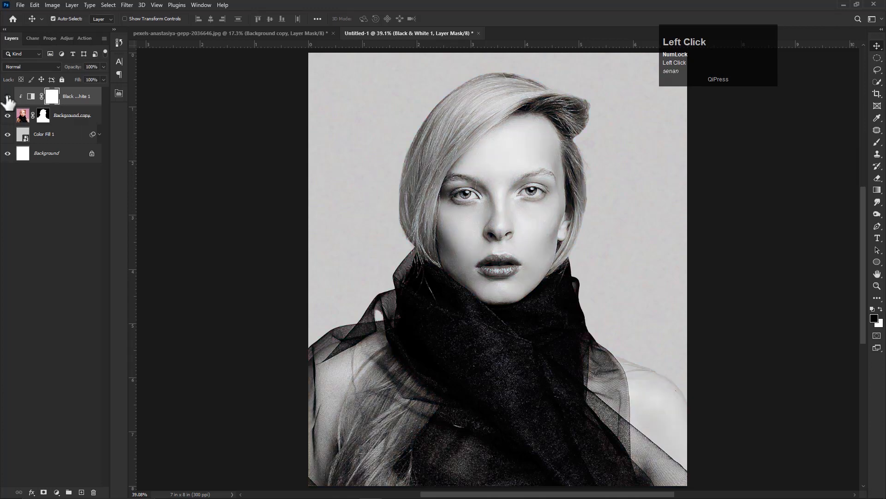
Group the Black & White adjustment with the portrait layer and convert the group to a smart object
shift+click(70, 119)
right_click(62, 98)
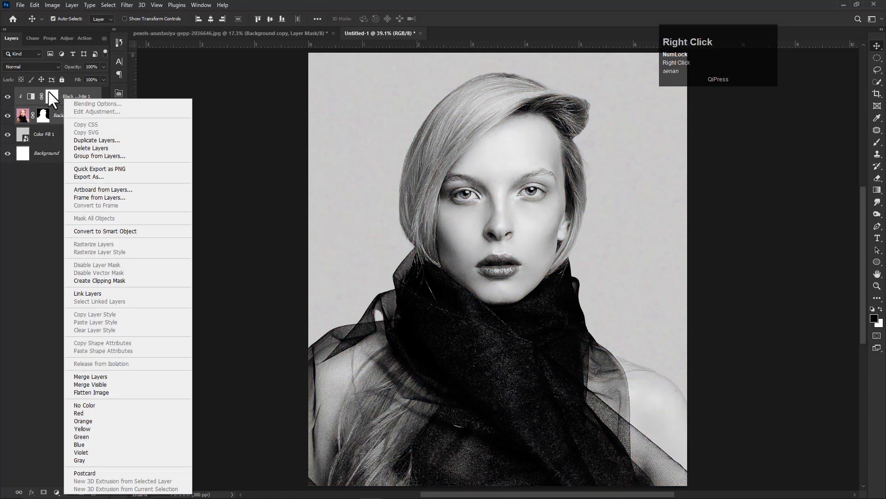
click(72, 87)
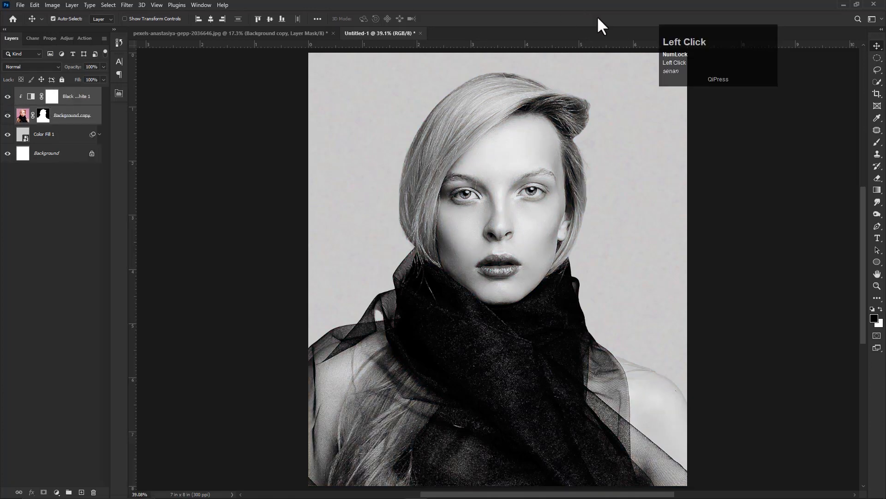
click(72, 5)
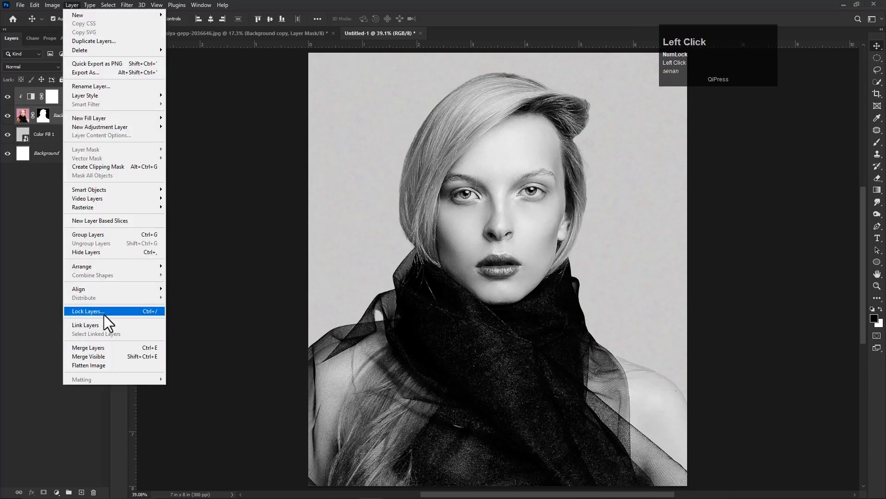
click(90, 232)
right_click(48, 92)
click(88, 210)
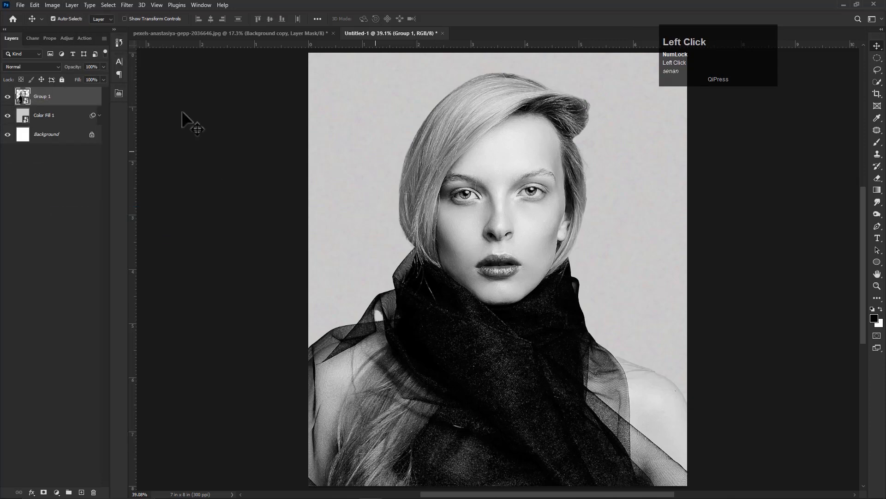
Add the vertical text "MODEL" in 24 pt Arial Black over the hair near the woman's forehead
click(599, 35)
drag(877, 238, 817, 248)
click(434, 120)
click(253, 19)
click(245, 101)
text(MODEL)
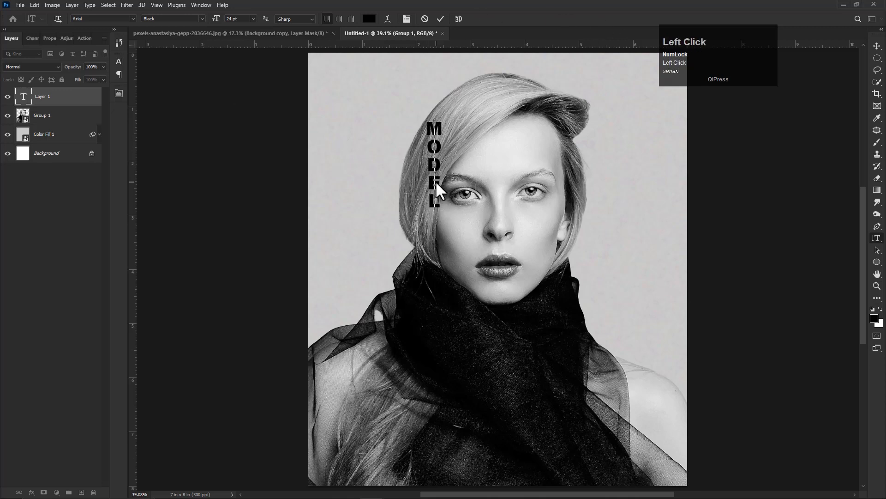
Enlarge the vertical MODEL text and move it over the eye and cheek on the right half of the portrait
key(ctrl+Return)
key(v)
drag(436, 179, 429, 188)
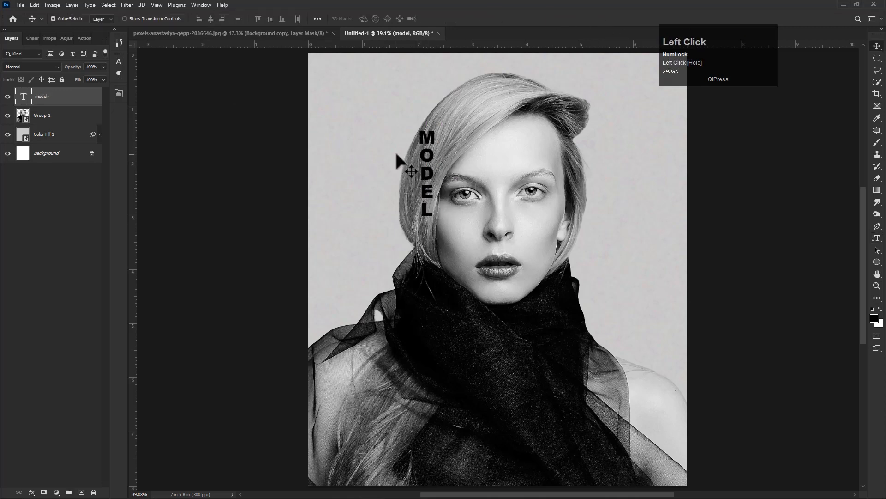
key(Return)
key(Return)
key(ctrl+Return)
key(v)
drag(432, 250, 548, 205)
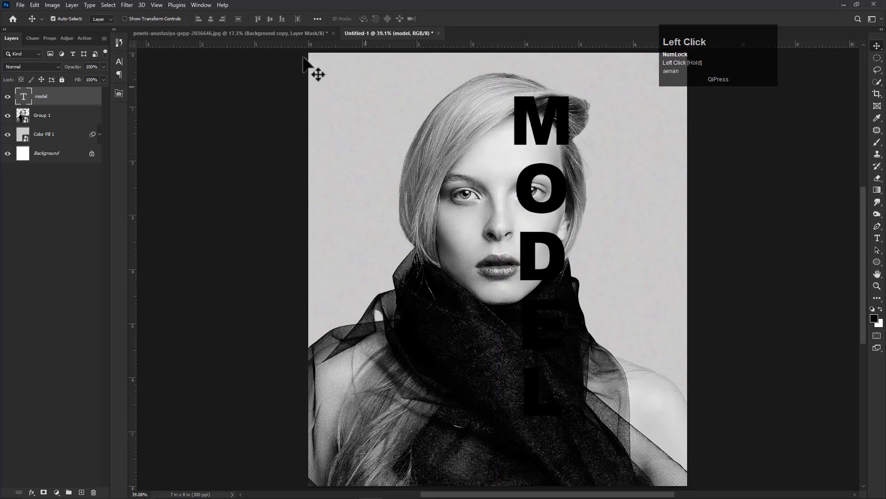
Set the MODEL text size to 100 pt and fine-tune its position over the right half of the face
key(Return)
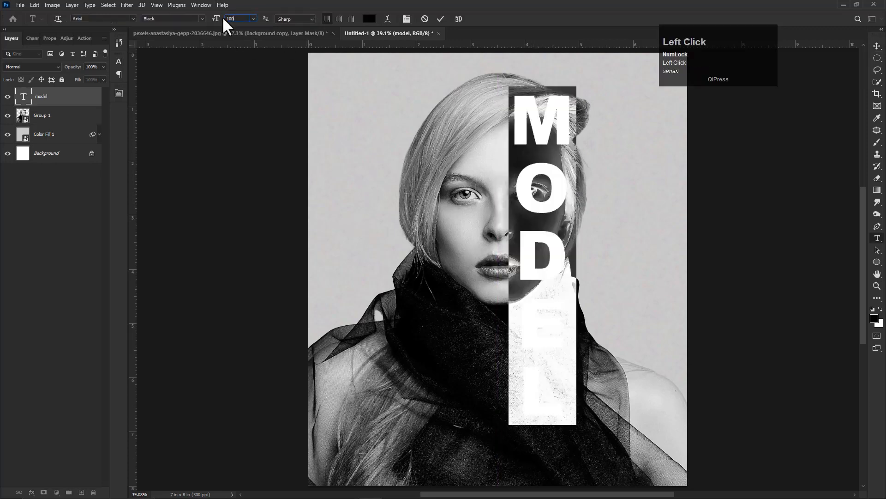
key(ctrl+Return)
mouse_move(547, 298)
mouse_down()
mouse_move(549, 307)
mouse_move(540, 291)
mouse_move(545, 278)
mouse_move(538, 294)
mouse_move(549, 297)
mouse_up()
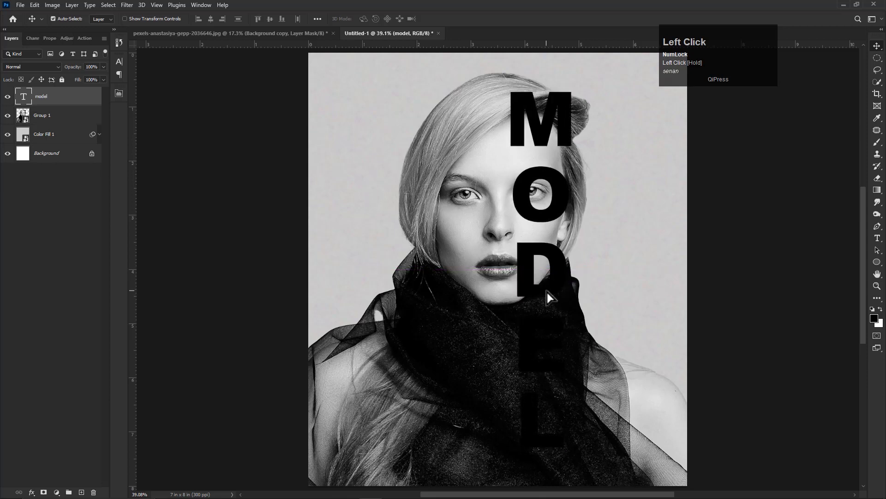
key(Right)
click(597, 12)
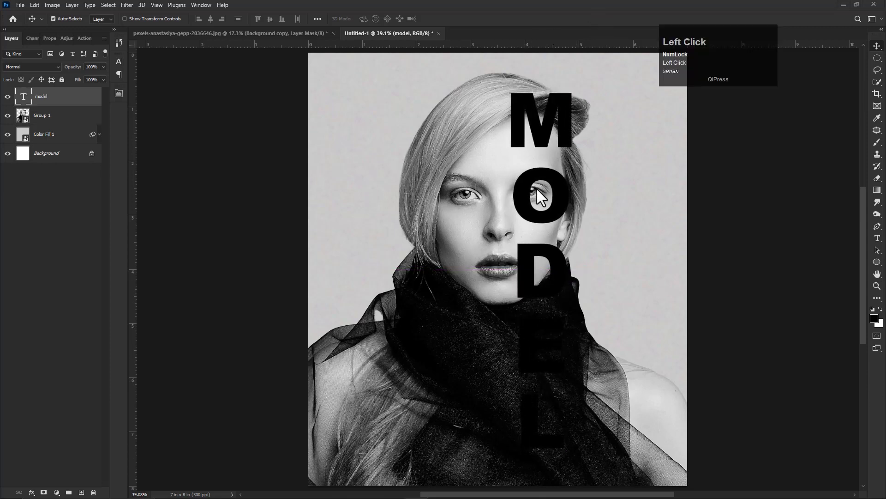
Duplicate the Group 1 portrait layer and place the copy, hidden, above the MODEL text layer
click(49, 121)
click(44, 492)
click(55, 98)
click(55, 119)
right_click(40, 117)
click(54, 104)
key(Return)
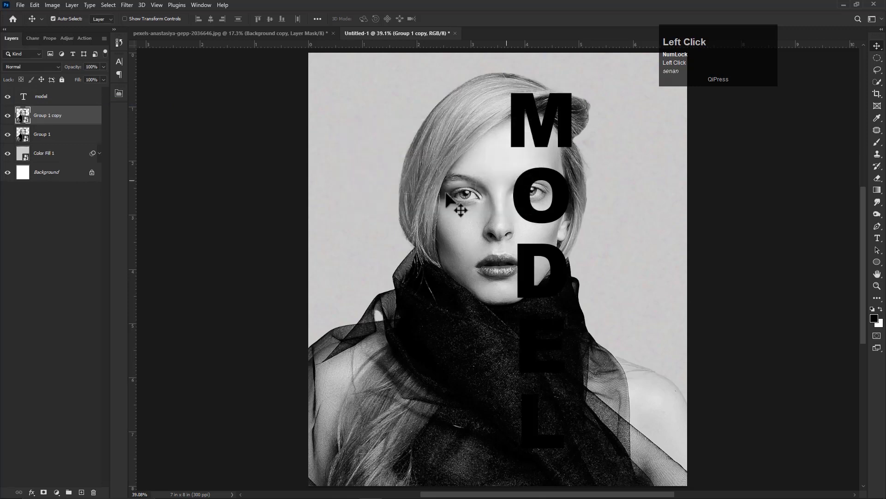
drag(52, 121, 21, 92)
click(7, 96)
Add a layer mask to Group 1 and select everything outside the MODEL letters
click(49, 136)
click(44, 492)
click(27, 120)
right_click(30, 120)
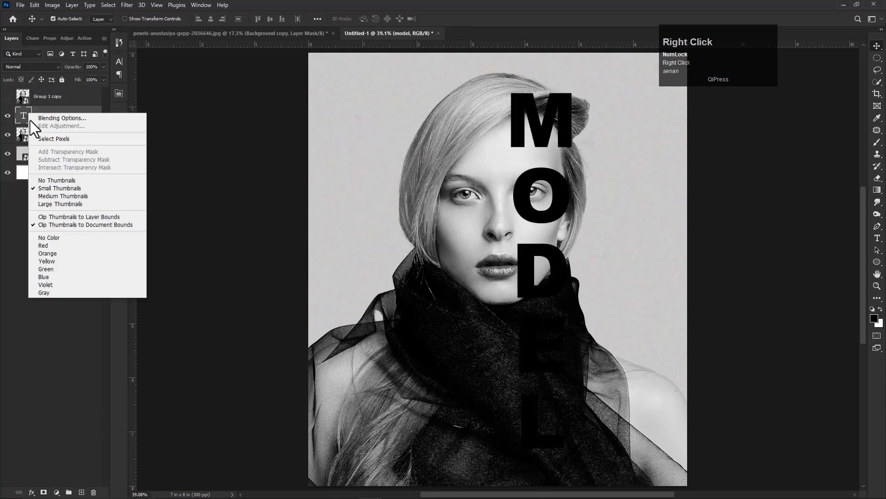
click(52, 139)
click(109, 5)
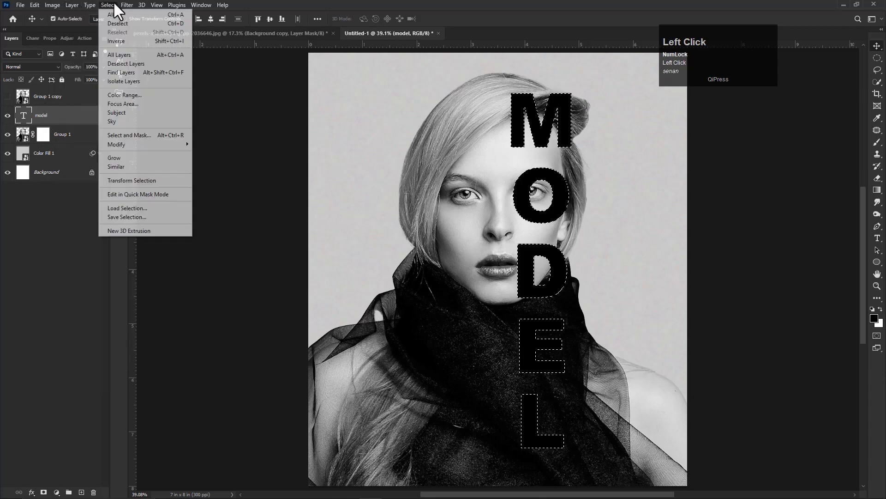
click(118, 41)
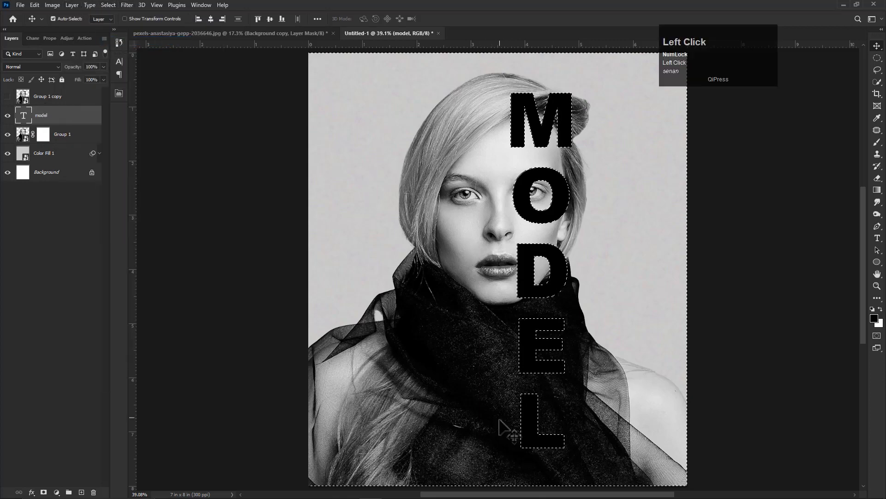
Paint black on the Group 1 mask with a harder round brush to hide the shoulder and scarf beside the letters E and L
click(43, 134)
key(b)
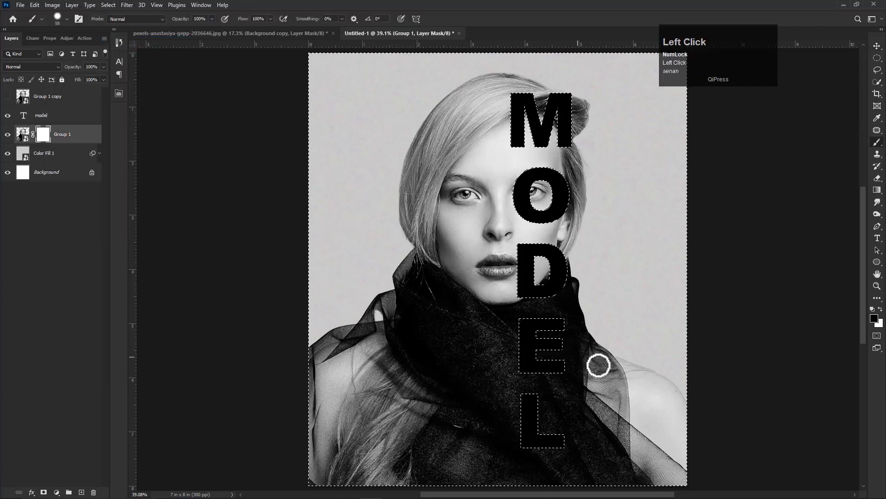
alt+right_click(574, 421)
right_click(550, 308)
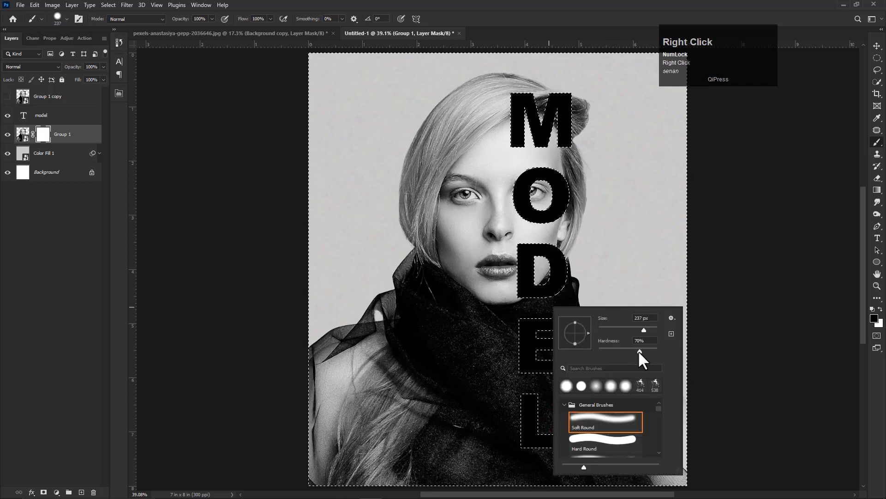
mouse_move(639, 351)
mouse_down()
mouse_move(658, 351)
mouse_move(593, 386)
mouse_move(673, 396)
mouse_move(643, 475)
mouse_move(585, 455)
mouse_up()
click(748, 232)
alt+right_click(585, 454)
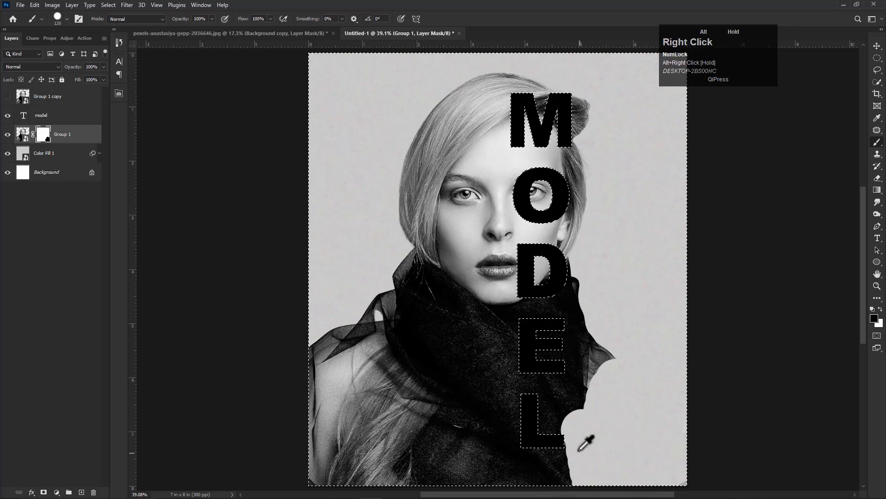
mouse_move(558, 387)
mouse_down()
mouse_move(554, 480)
mouse_move(603, 356)
mouse_move(565, 475)
mouse_up()
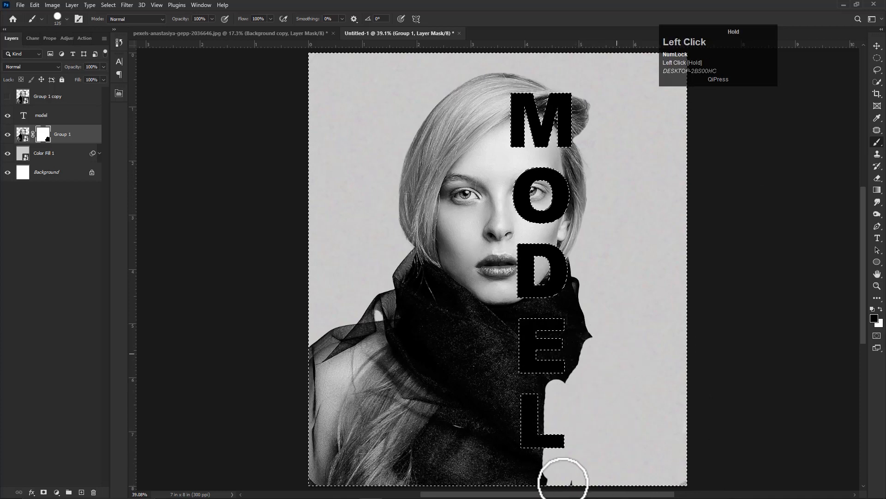
Mask out the remaining hair, face and scarf right of a vertical line through the MODEL letters, and clear the selection
drag(538, 190, 548, 199)
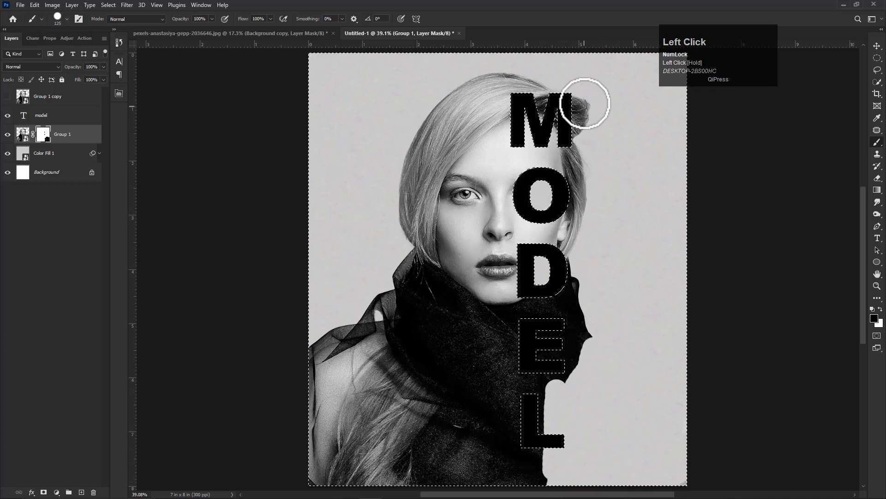
mouse_move(588, 142)
mouse_down()
mouse_move(575, 190)
mouse_move(580, 340)
mouse_up()
click(550, 437)
shift+click(550, 485)
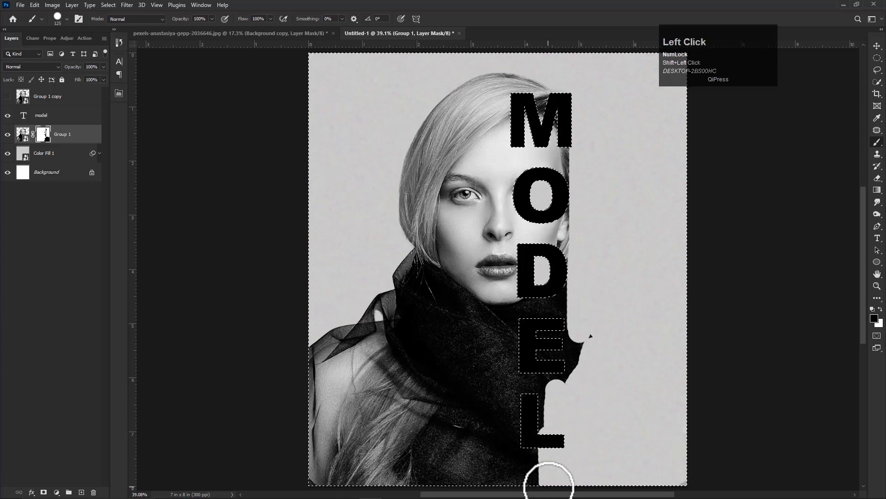
click(548, 132)
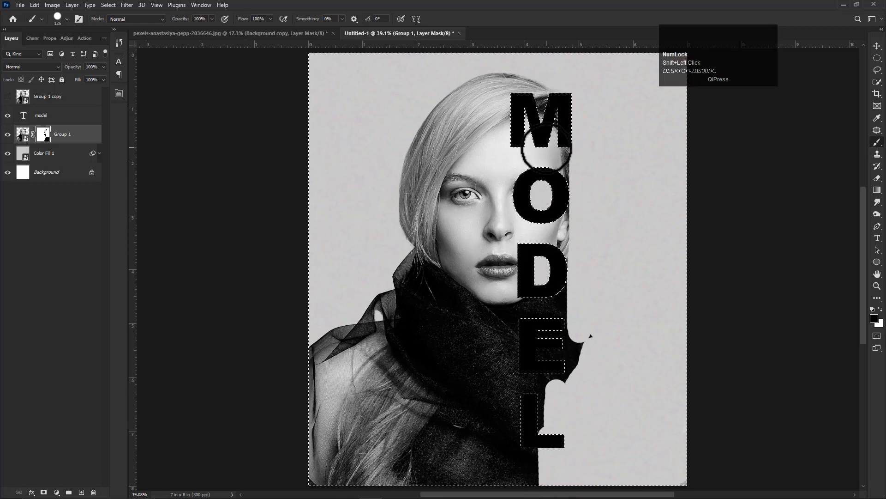
shift+click(549, 454)
mouse_move(564, 150)
mouse_down()
mouse_move(568, 269)
mouse_move(587, 335)
mouse_move(580, 353)
mouse_up()
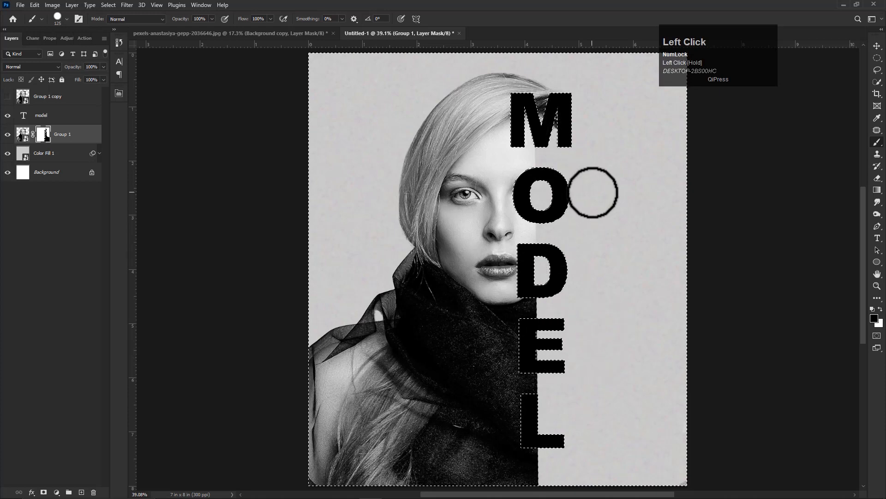
mouse_move(572, 109)
mouse_down()
mouse_move(590, 160)
mouse_move(575, 147)
mouse_move(566, 180)
mouse_move(566, 112)
mouse_up()
drag(588, 219, 570, 173)
click(526, 235)
shift+click(530, 376)
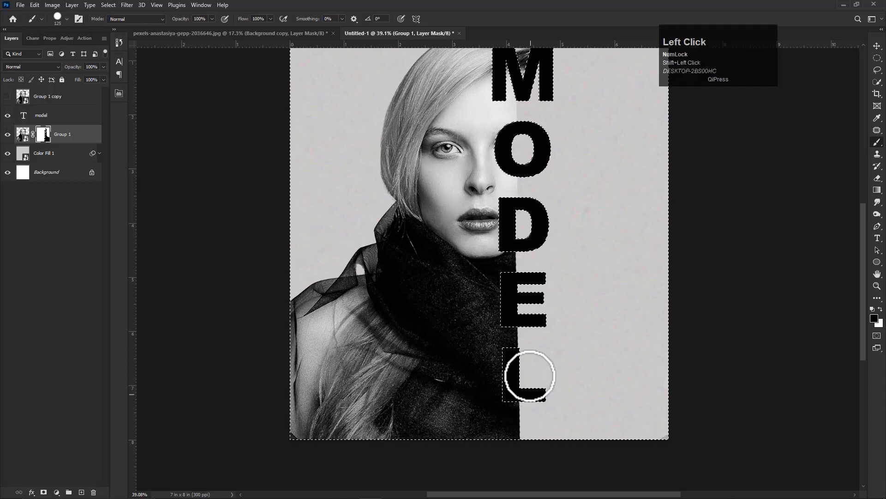
scroll(499, 421, down, 2)
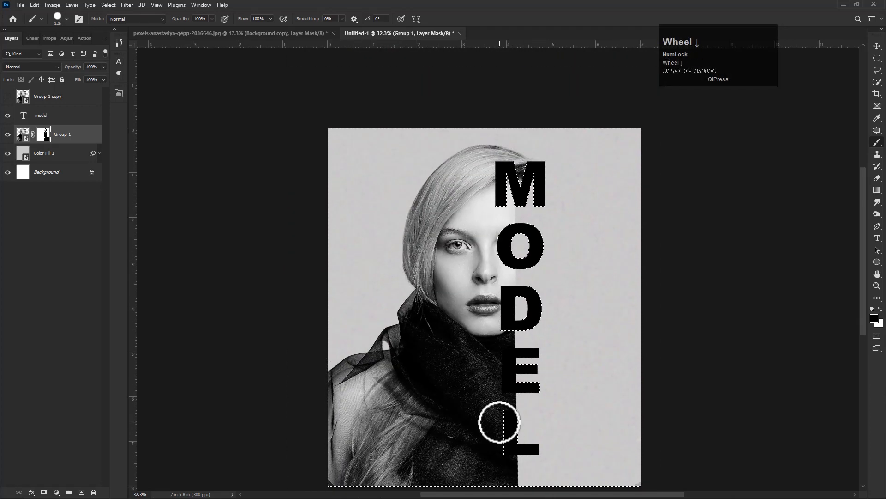
key(v)
click(108, 5)
click(111, 23)
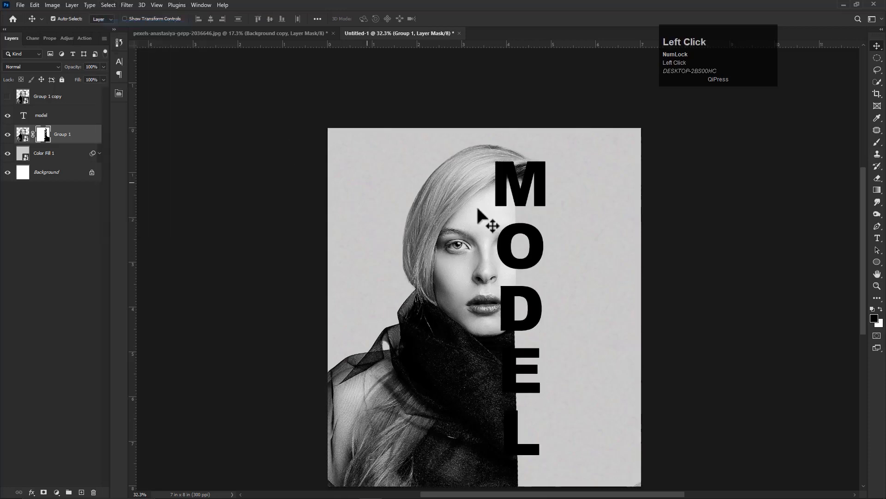
Show the Group 1 copy and clip it to the MODEL text layer
drag(539, 282, 524, 254)
click(8, 96)
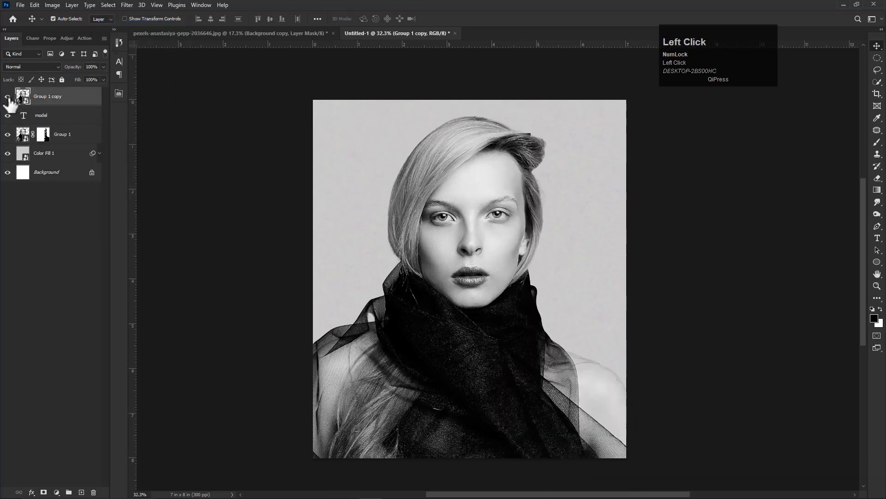
right_click(42, 97)
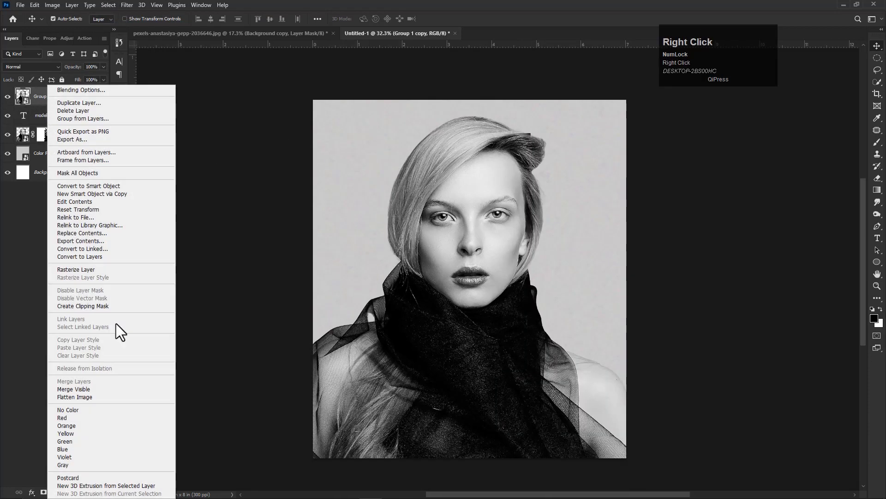
click(81, 309)
key(space)
drag(489, 372, 459, 376)
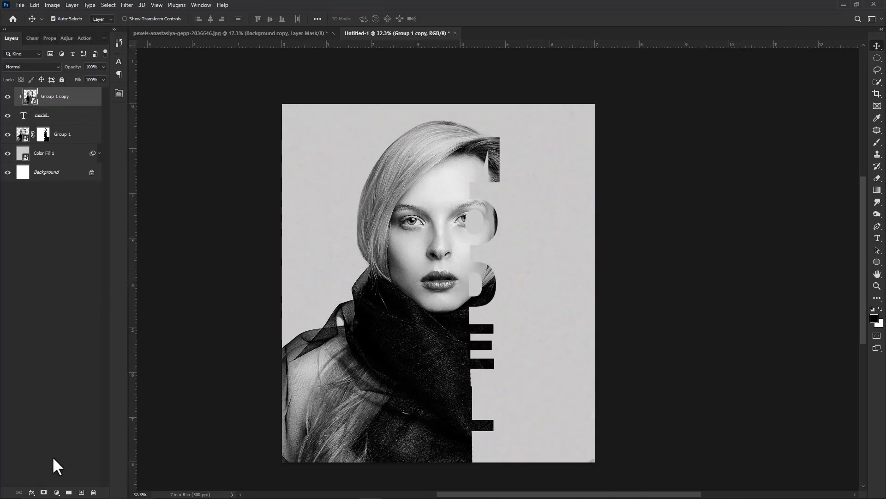
right_click(68, 91)
click(88, 90)
drag(495, 86, 66, 83)
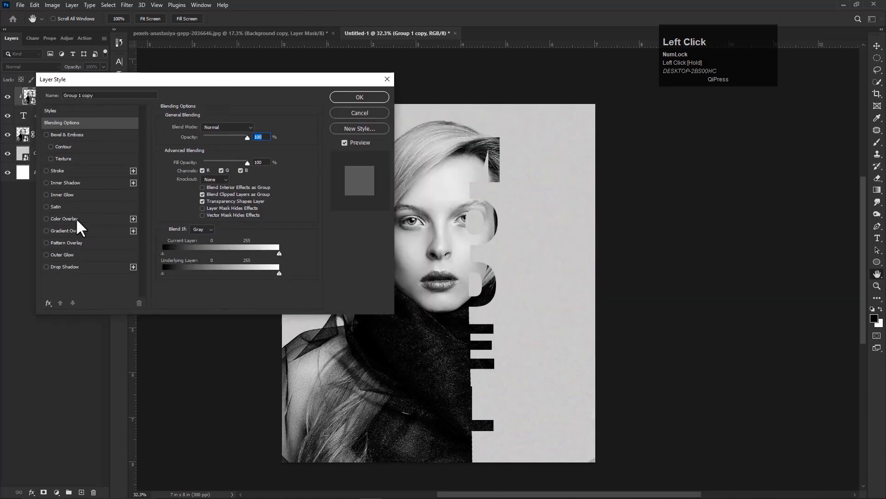
click(58, 171)
mouse_move(198, 124)
mouse_down()
mouse_move(210, 126)
mouse_move(189, 132)
mouse_up()
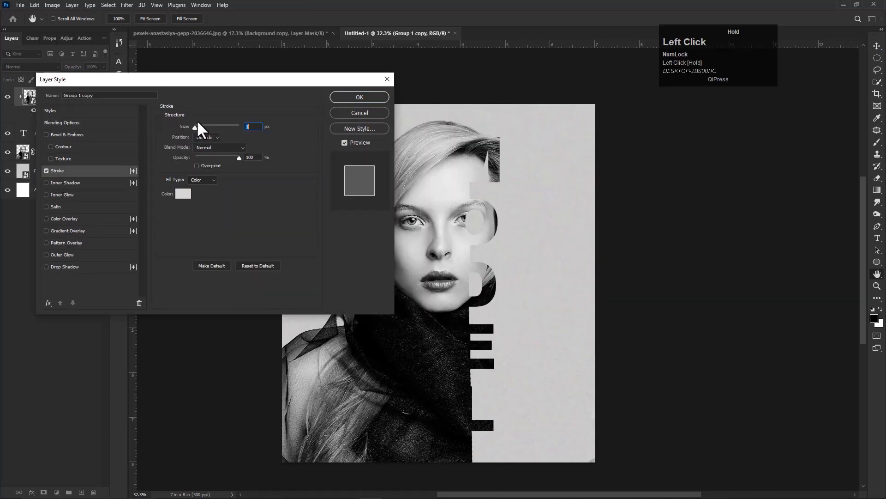
click(349, 114)
Give the MODEL text layer a light grey stroke of 1 px positioned outside
right_click(52, 116)
click(80, 77)
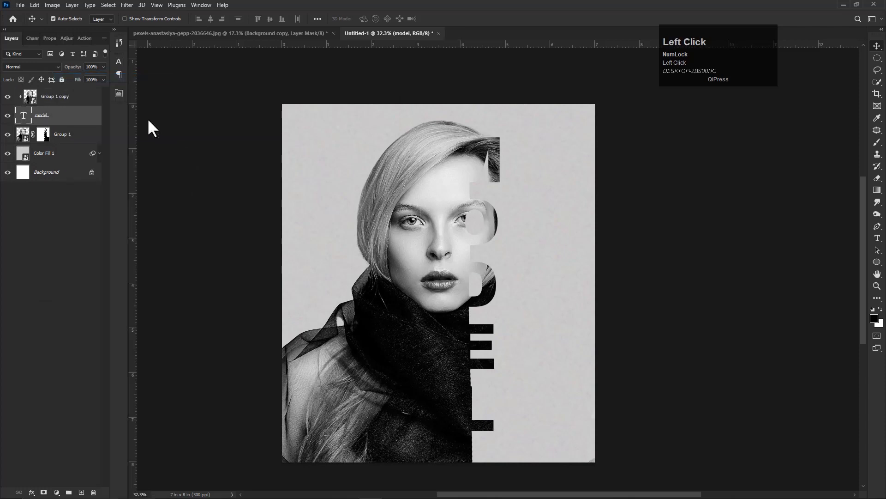
click(88, 170)
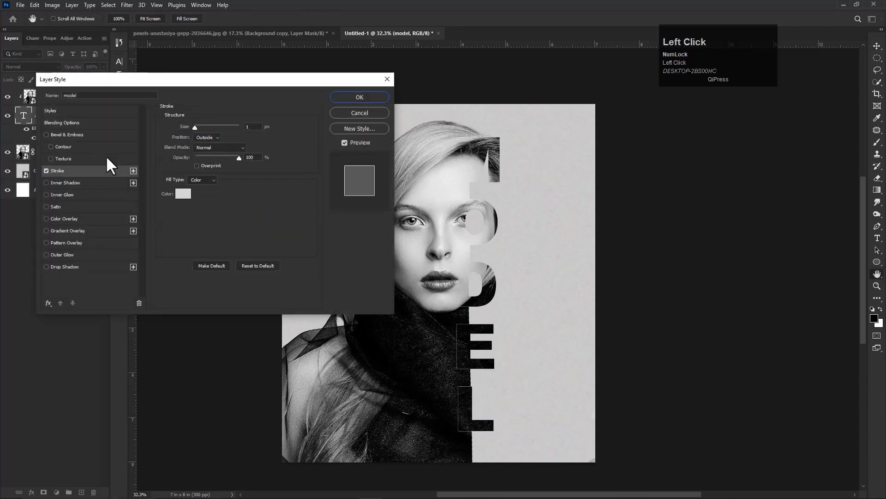
drag(196, 127, 194, 126)
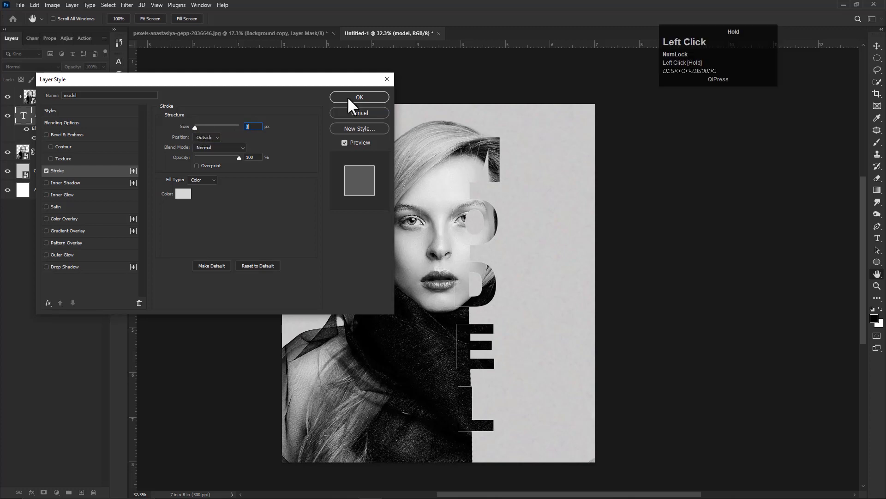
Add a drop shadow to the MODEL text layer with distance 0 px, spread 1% and size 16 px
click(53, 267)
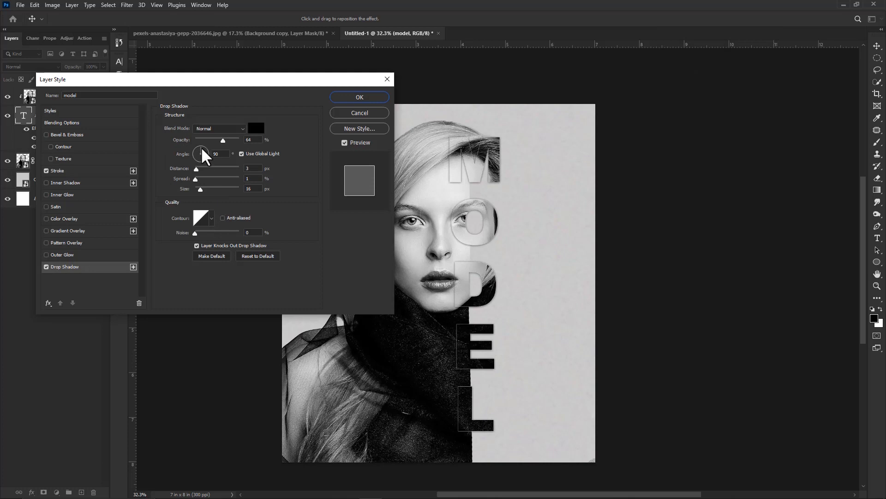
drag(196, 171, 205, 196)
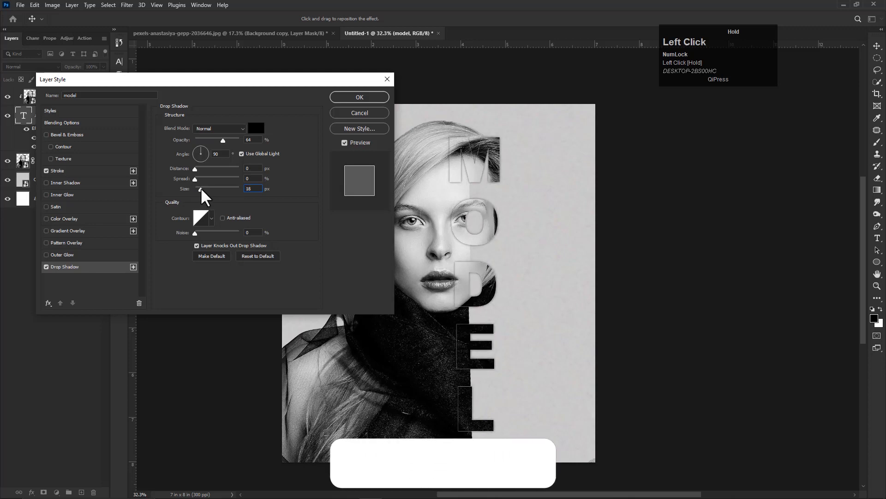
drag(195, 180, 195, 180)
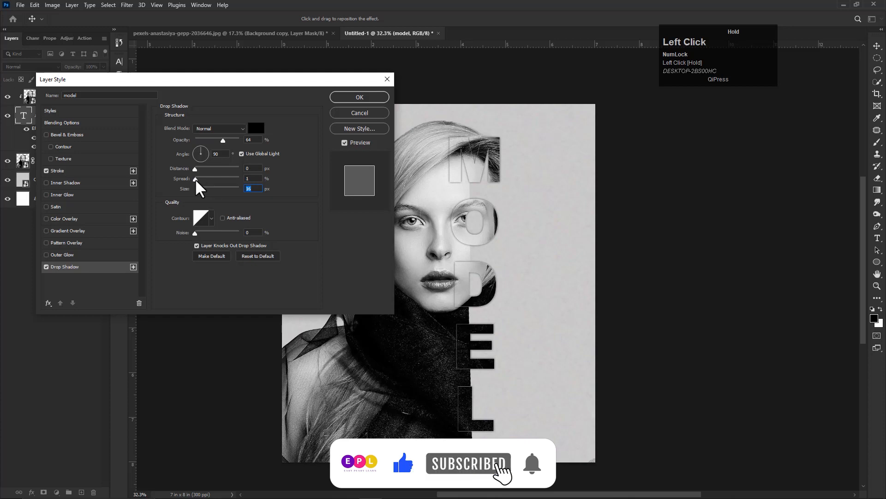
click(358, 99)
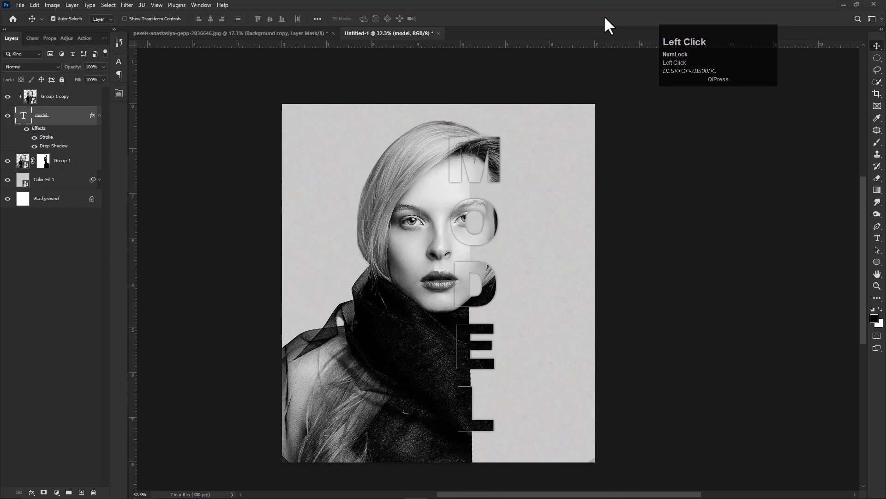
click(98, 115)
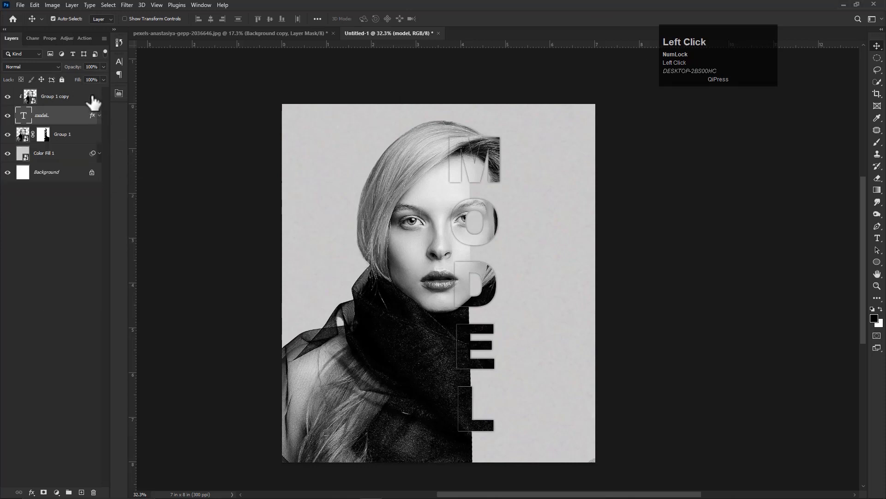
Create a new empty layer above Group 1 and set its blend mode to Overlay
click(57, 136)
click(82, 492)
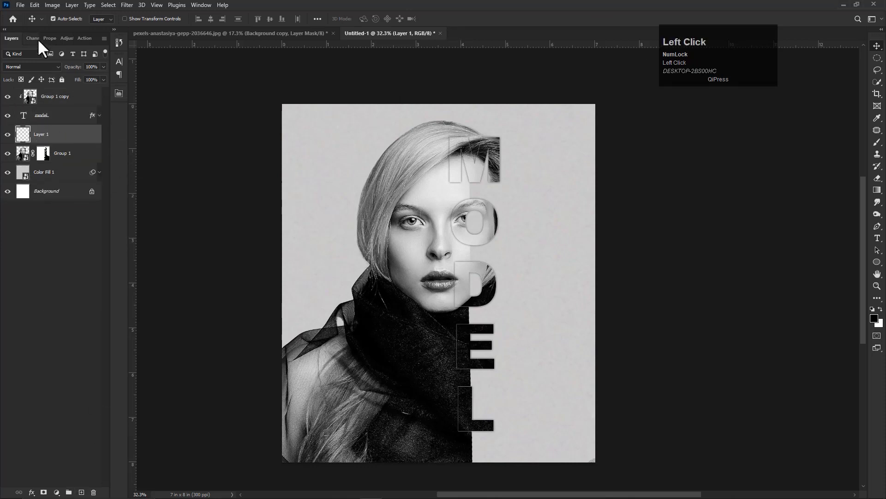
click(27, 66)
click(14, 182)
scroll(497, 271, up, 1)
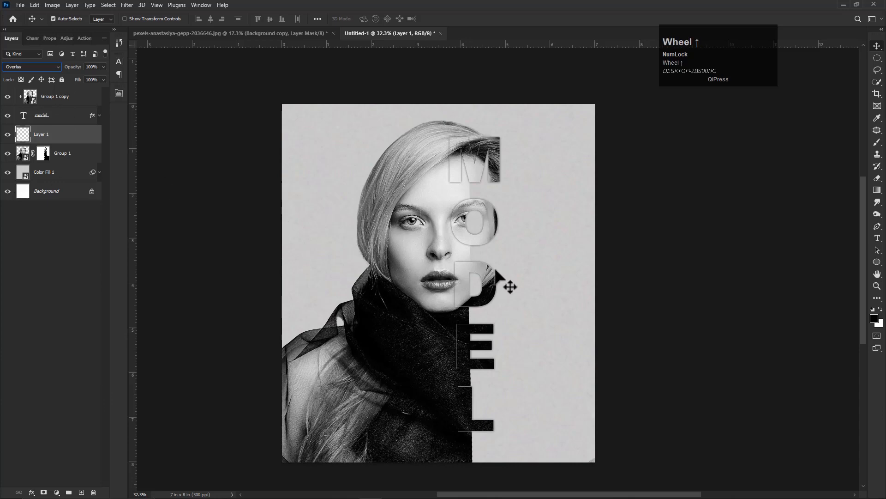
On Layer 1, paint the upper lip and the first half of the lower lip coral red with the Brush tool
click(874, 318)
drag(596, 190, 589, 183)
click(700, 172)
key(b)
scroll(445, 260, up, 5)
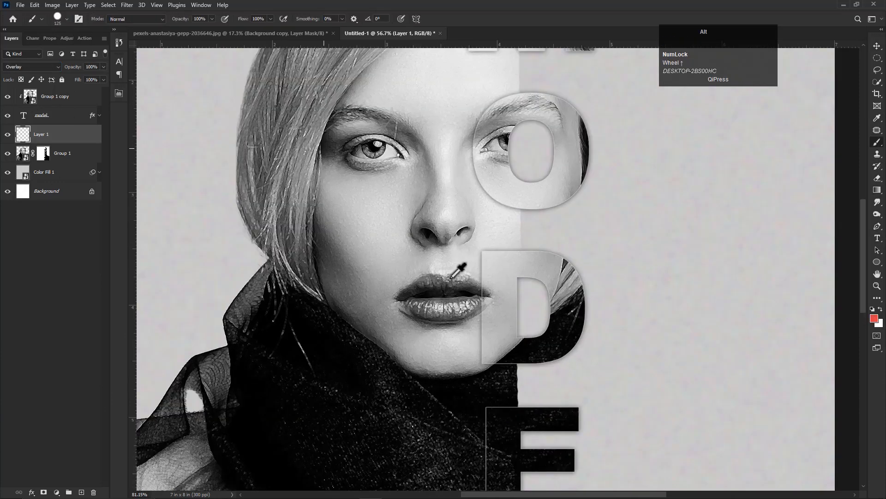
right_click(419, 295)
alt+right_click(412, 295)
mouse_move(408, 289)
mouse_down()
mouse_move(438, 280)
mouse_move(411, 273)
mouse_move(478, 261)
mouse_move(522, 267)
mouse_move(536, 287)
mouse_move(469, 282)
mouse_move(535, 289)
mouse_move(525, 275)
mouse_move(468, 267)
mouse_move(503, 259)
mouse_move(492, 271)
mouse_move(433, 265)
mouse_move(373, 297)
mouse_move(407, 331)
mouse_move(395, 310)
mouse_move(474, 315)
mouse_move(436, 335)
mouse_move(462, 346)
mouse_move(400, 338)
mouse_up()
scroll(437, 282, up, 2)
alt+right_click(432, 280)
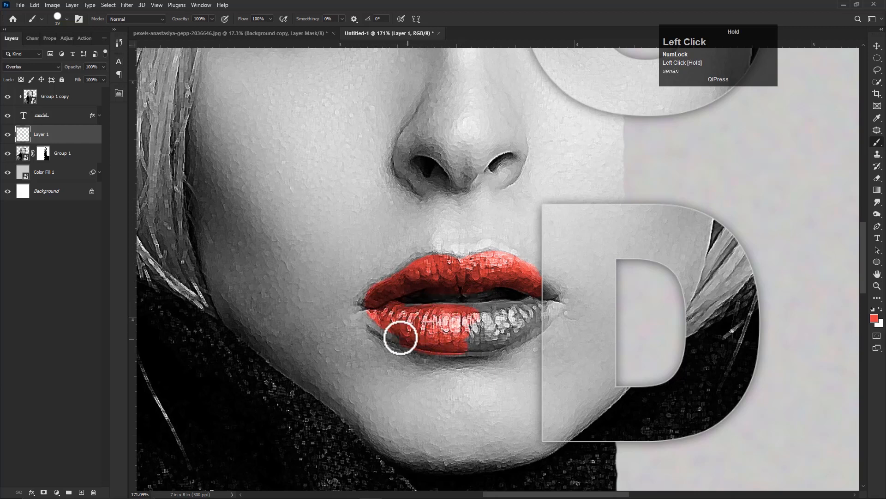
Paint the rest of the lower lip coral red out to its edges and corner
mouse_move(472, 348)
mouse_down()
mouse_move(500, 332)
mouse_move(464, 313)
mouse_move(418, 312)
mouse_move(532, 304)
mouse_move(496, 344)
mouse_up()
mouse_move(440, 352)
mouse_down()
mouse_move(384, 332)
mouse_move(416, 314)
mouse_move(525, 304)
mouse_move(527, 330)
mouse_move(401, 320)
mouse_up()
scroll(441, 319, down, 3)
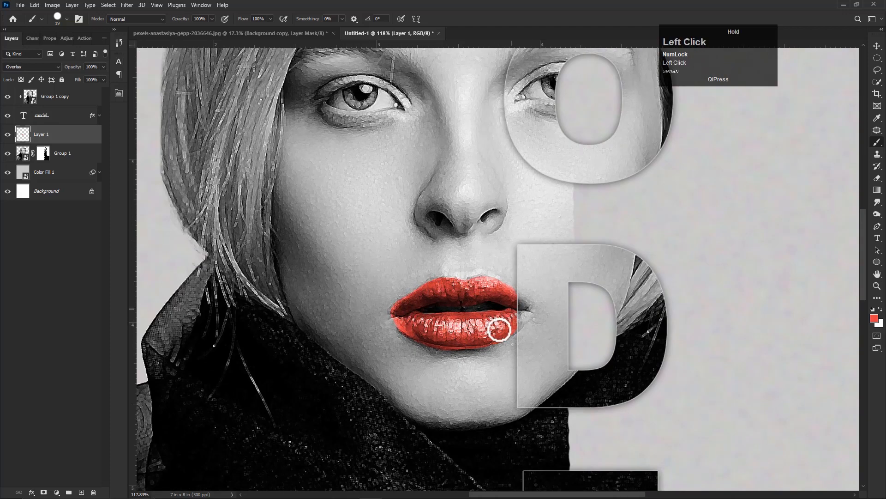
scroll(499, 330, down, 3)
scroll(484, 329, up, 1)
scroll(460, 334, down, 3)
drag(454, 300, 441, 312)
key(ctrl+0)
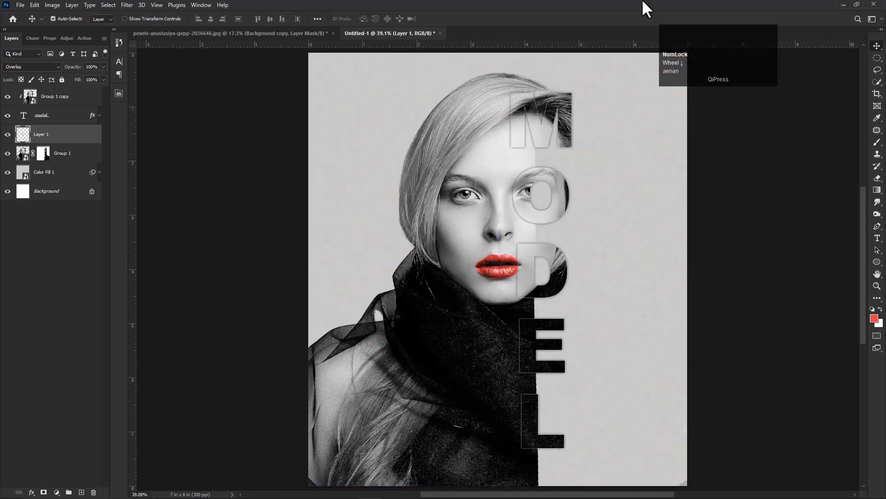
Draw a rectangle about 1.95 in wide and 0.63 in high across the hair and the fully visible eye
click(876, 262)
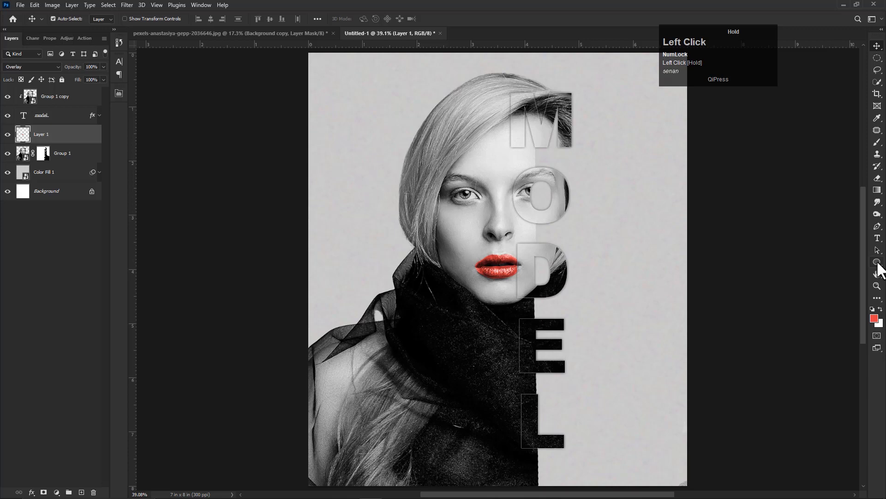
click(844, 260)
mouse_move(383, 175)
mouse_down()
mouse_move(489, 208)
mouse_move(457, 194)
mouse_up()
key(v)
Give the eye rectangle no stroke and a bright purple fill from the recently used colors
click(34, 147)
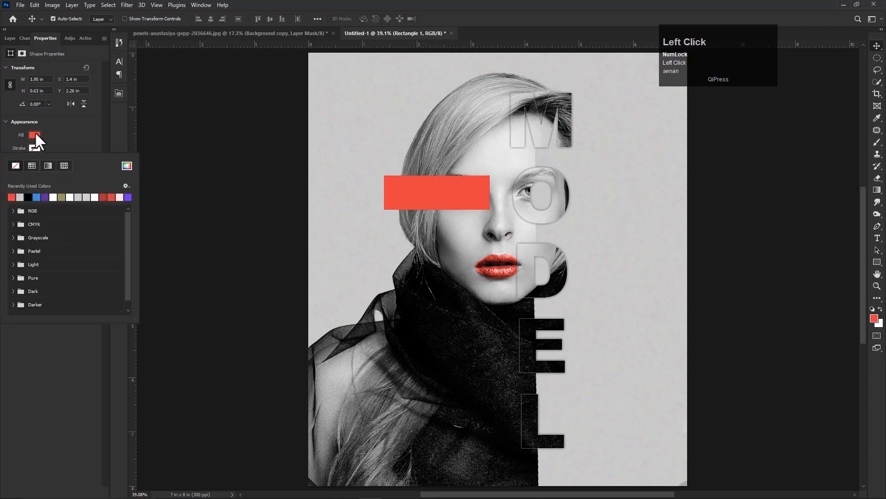
click(34, 135)
click(35, 135)
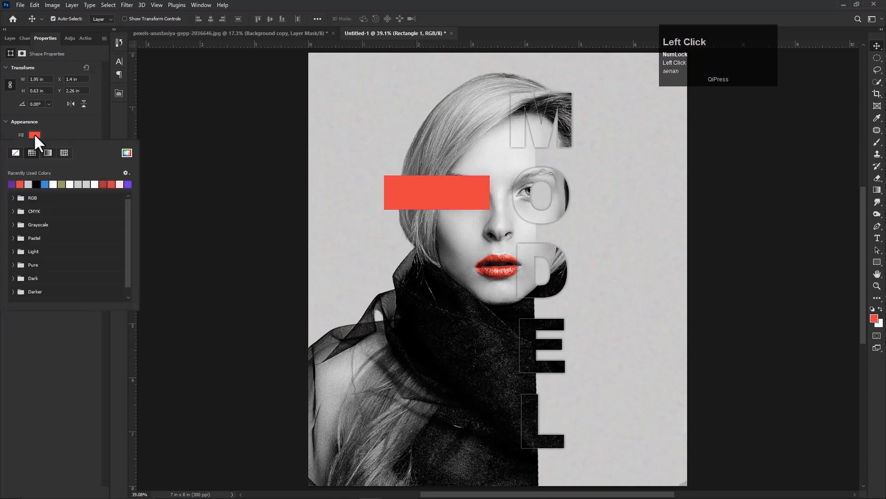
click(12, 184)
click(129, 184)
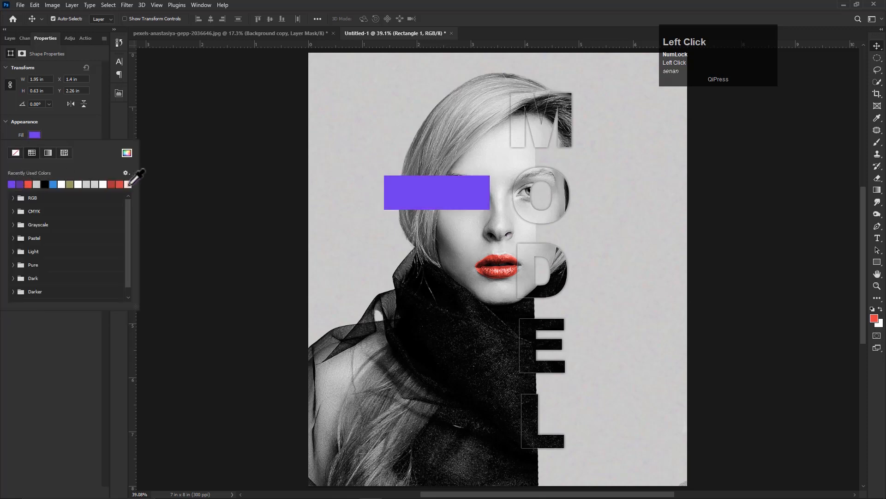
click(74, 139)
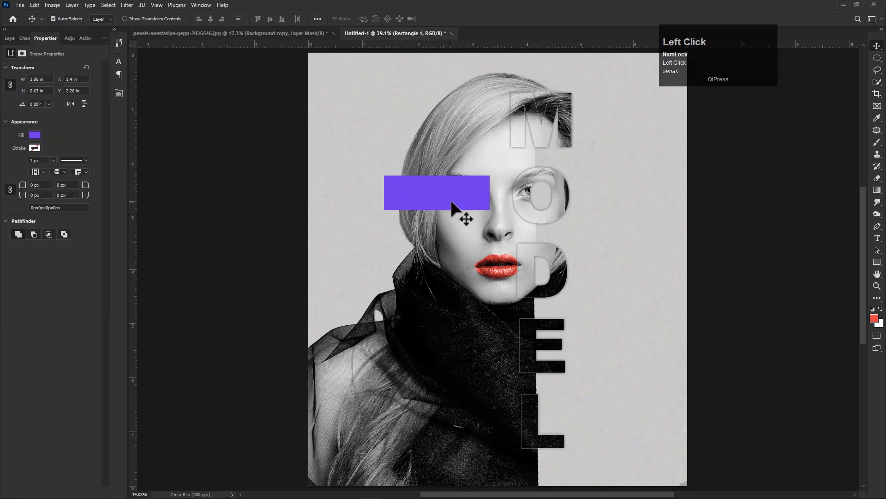
Set the purple rectangle's blend mode to Multiply
click(10, 38)
click(27, 66)
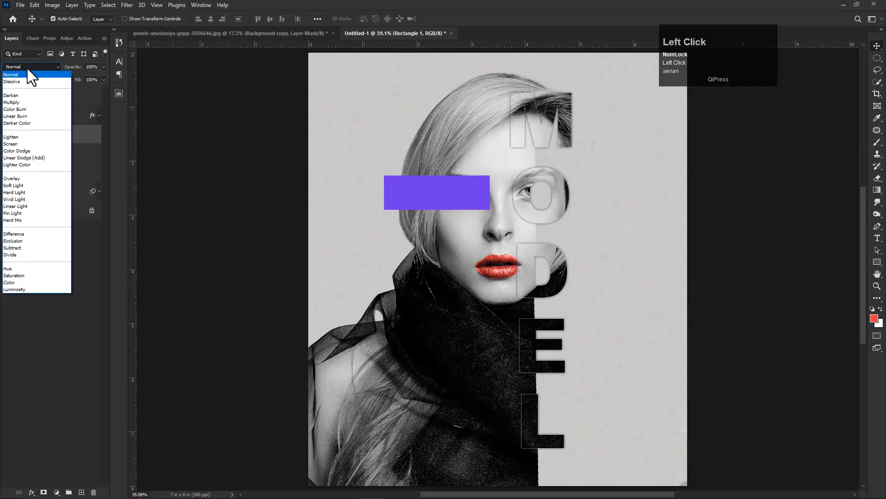
click(13, 103)
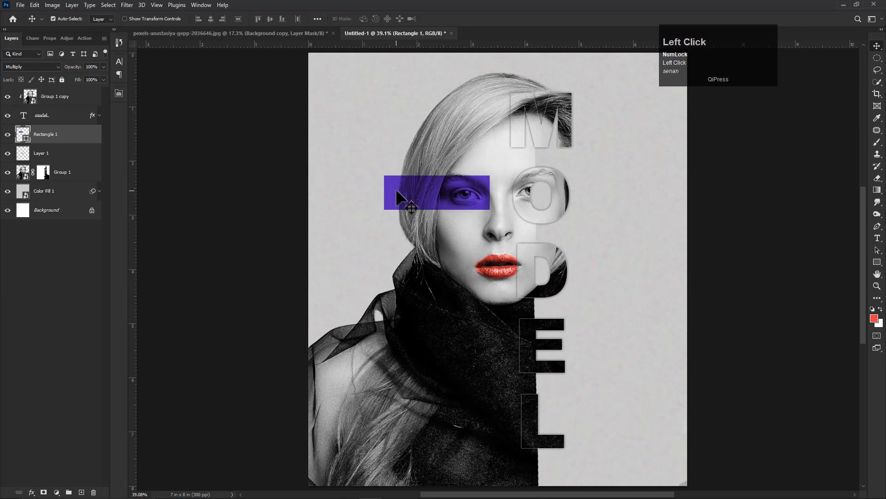
Resize the purple rectangle so it covers the eye and extends slightly past the hair onto the grey background
key(ctrl+t)
drag(383, 192, 444, 179)
key(ctrl+z)
double_click(449, 186)
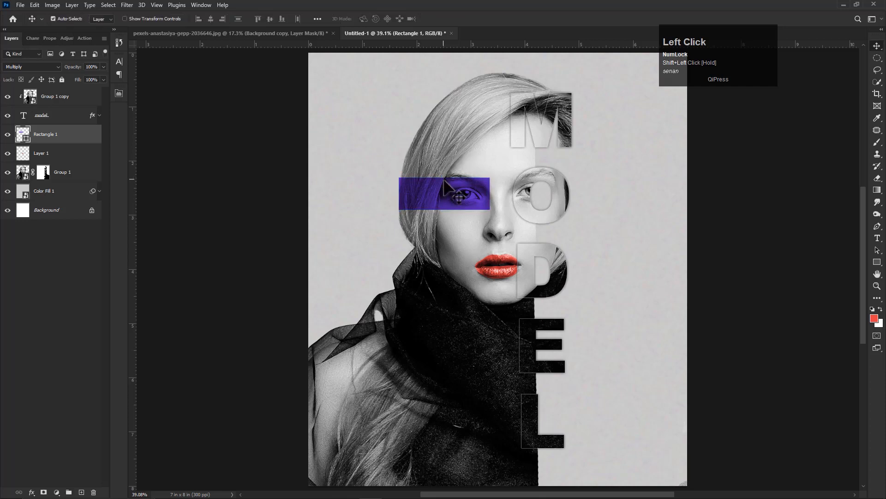
key(ctrl+t)
drag(398, 193, 376, 194)
drag(432, 177, 439, 190)
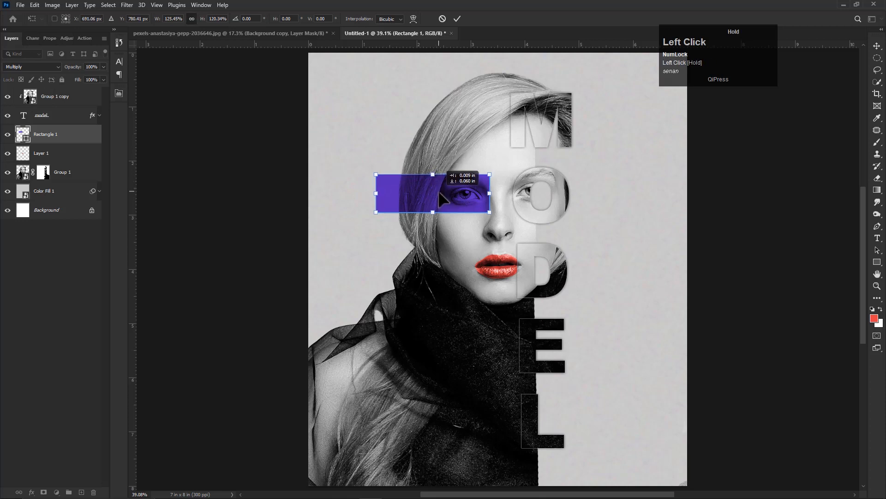
drag(376, 194, 372, 194)
key(Return)
drag(437, 204, 419, 207)
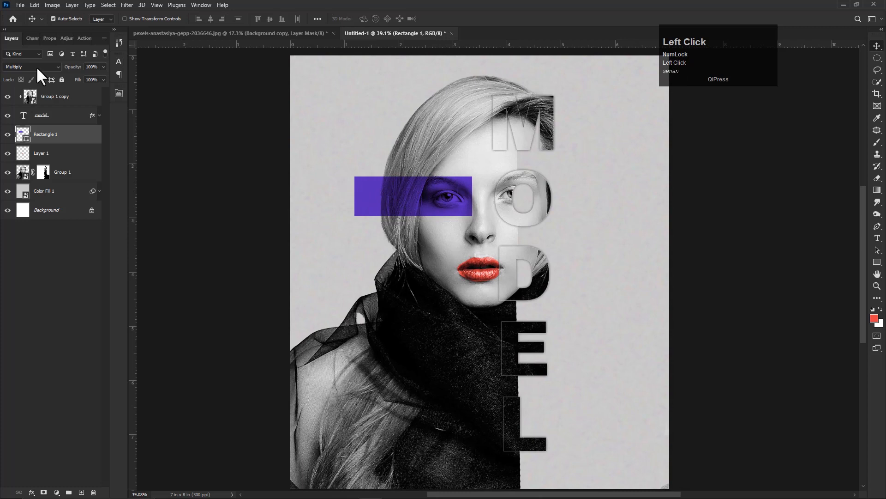
Lower the purple rectangle's opacity to 70%
click(104, 67)
click(92, 77)
drag(95, 67, 80, 68)
text(70)
click(593, 292)
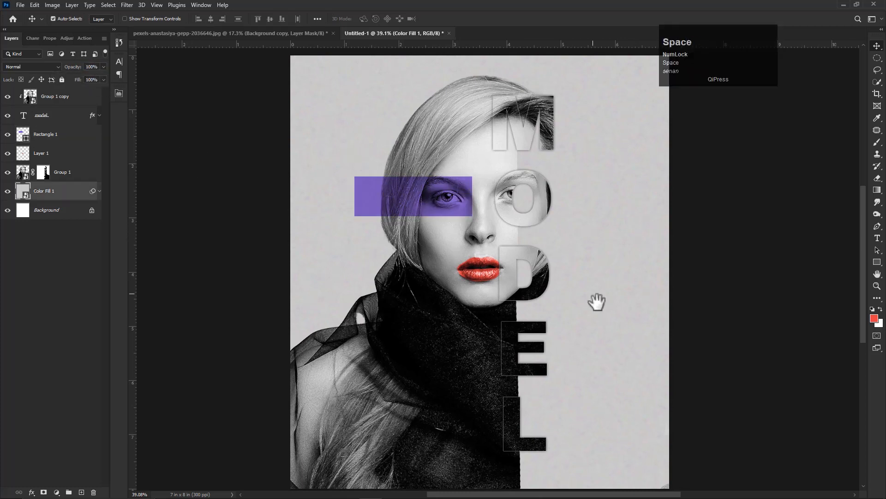
Paint black on Group 1's layer mask to hide the outer edge of the model's shoulder and arm
drag(541, 41, 531, 43)
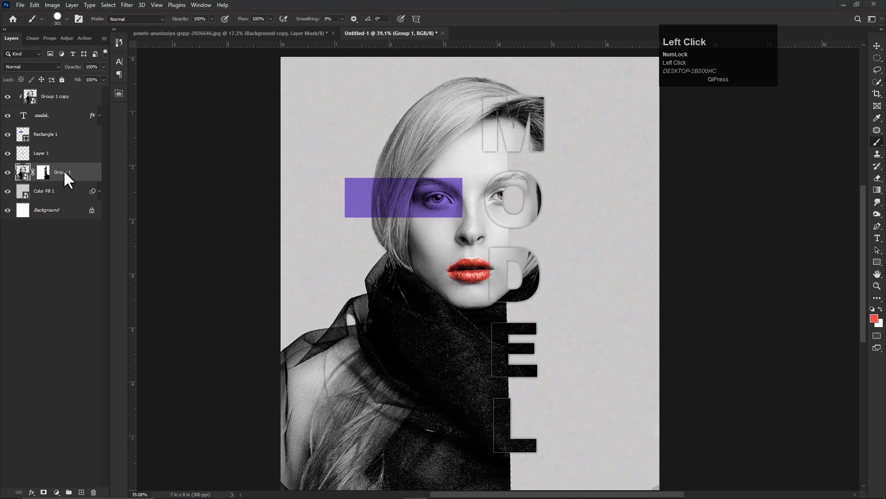
click(43, 172)
mouse_move(279, 386)
mouse_down()
mouse_move(301, 386)
mouse_move(291, 339)
mouse_up()
mouse_move(296, 280)
mouse_down()
mouse_move(290, 148)
mouse_move(338, 437)
mouse_up()
key(ctrl+z)
drag(297, 316, 313, 391)
mouse_move(310, 301)
mouse_down()
mouse_move(302, 282)
mouse_move(333, 444)
mouse_up()
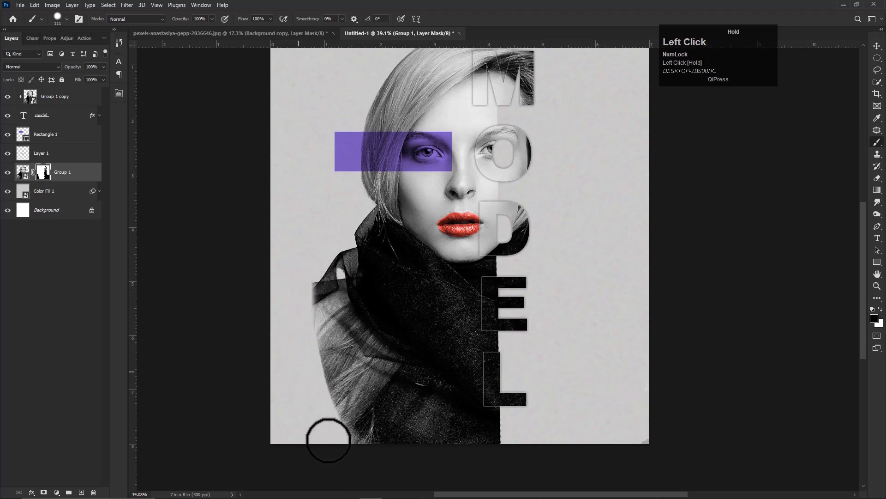
Mask out the model's lower body and long hair in Group 1, leaving the scarf with a curved lower edge
mouse_move(337, 286)
mouse_down()
mouse_move(357, 332)
mouse_move(404, 378)
mouse_move(468, 414)
mouse_move(540, 430)
mouse_up()
drag(478, 440, 493, 441)
mouse_move(517, 452)
mouse_down()
mouse_move(400, 413)
mouse_move(412, 437)
mouse_move(342, 422)
mouse_move(363, 434)
mouse_move(376, 394)
mouse_move(385, 392)
mouse_move(322, 285)
mouse_move(352, 402)
mouse_up()
scroll(370, 325, down, 1)
drag(370, 325, 337, 338)
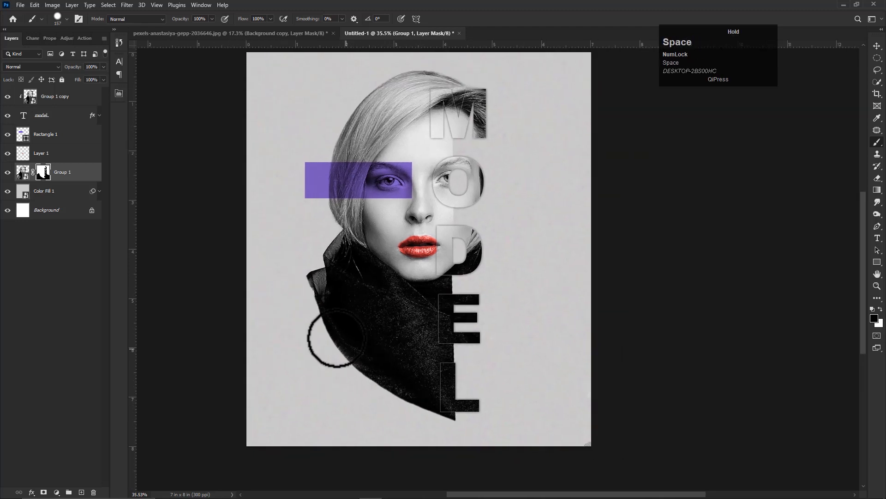
Mask away the scarf's protruding outer corner and pointed lower tip to round off its outline
mouse_move(303, 262)
mouse_down()
mouse_move(304, 301)
mouse_move(312, 253)
mouse_move(304, 300)
mouse_up()
scroll(383, 392, down, 2)
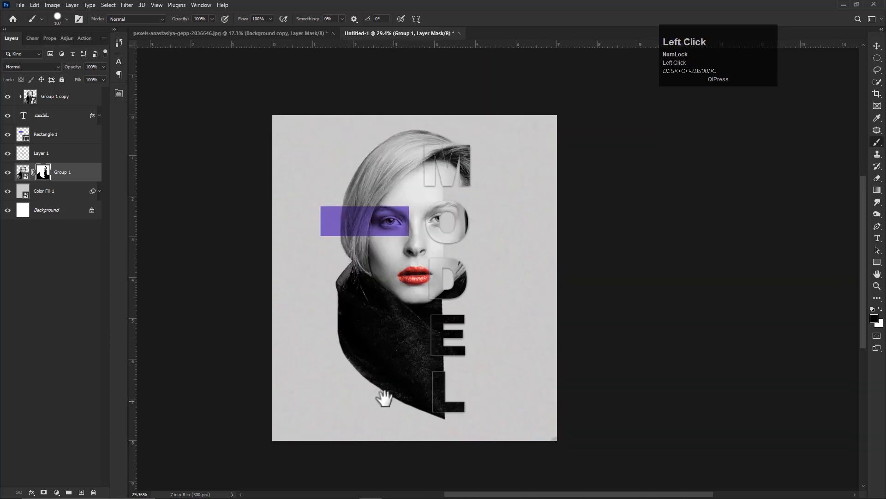
drag(311, 336, 325, 365)
drag(448, 413, 422, 414)
scroll(417, 383, down, 1)
key(ctrl+z)
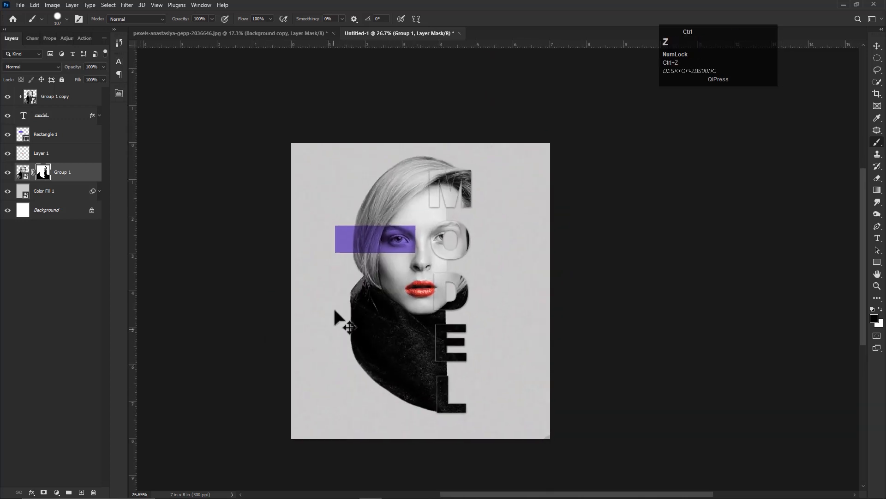
scroll(334, 310, down, 1)
scroll(370, 319, up, 2)
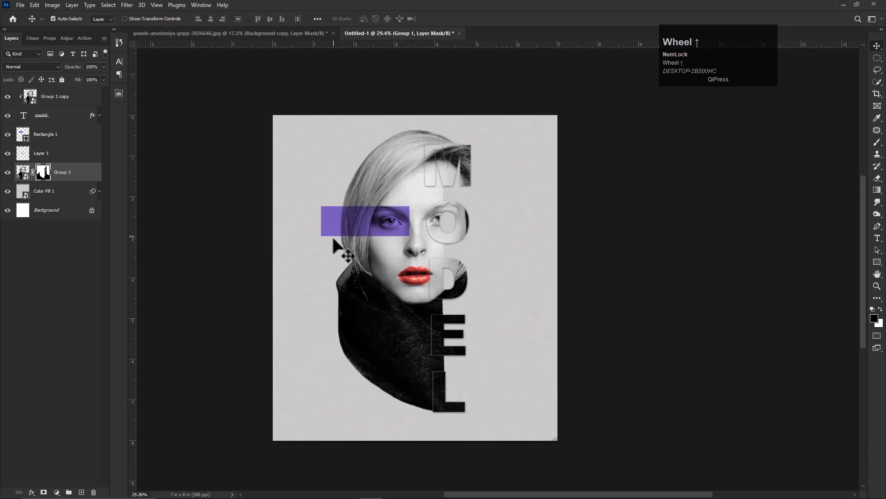
scroll(341, 243, up, 1)
Draw a thin vertical rectangle about 0.04 in wide and 2.23 in high beside the scarf, above the Group 1 copy layer
click(357, 231)
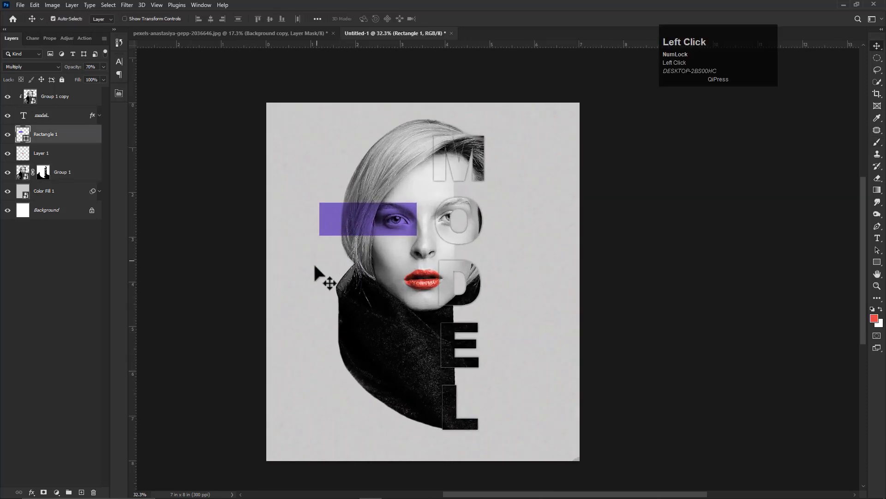
click(52, 104)
click(877, 262)
click(838, 263)
drag(289, 253, 290, 349)
scroll(289, 304, up, 2)
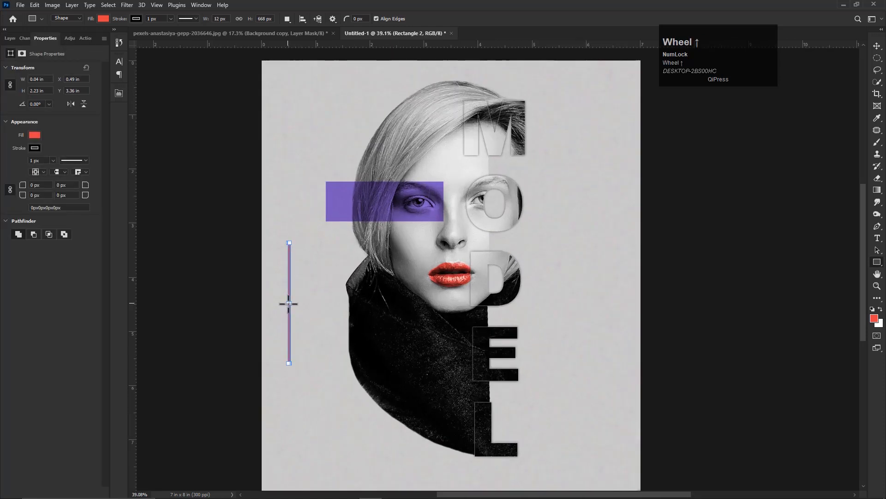
Fill the thin vertical rectangle with the same bright purple
click(33, 135)
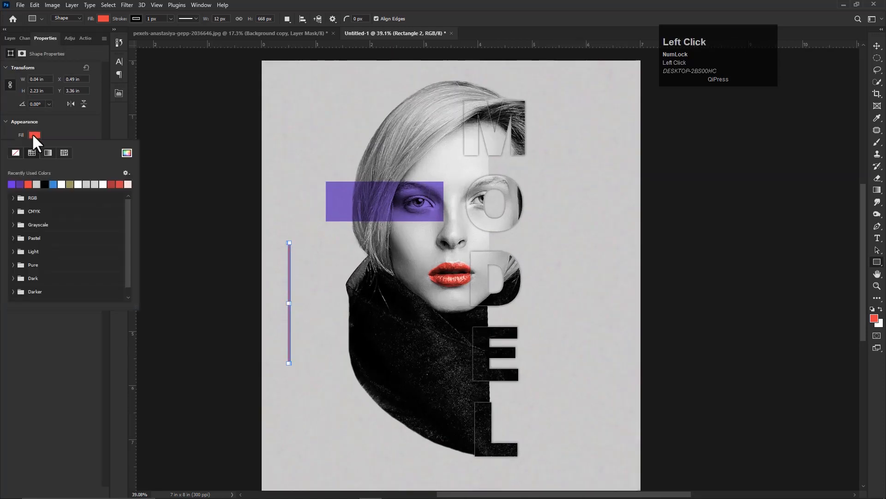
click(13, 183)
key(v)
click(292, 328)
click(292, 333)
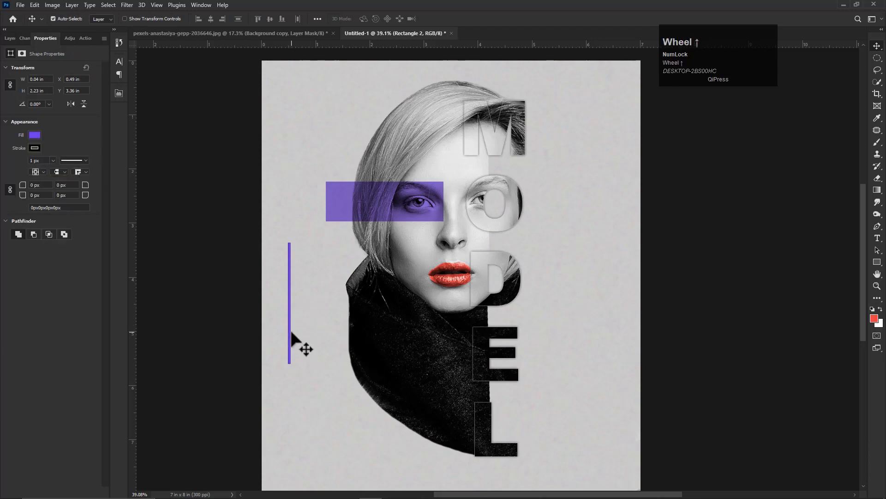
Shorten the purple vertical line and move it closer to the poster's left edge
key(ctrl+t)
scroll(291, 333, up, 6)
drag(288, 388, 283, 357)
key(Return)
scroll(290, 349, down, 4)
click(289, 339)
mouse_move(282, 357)
mouse_down()
mouse_move(291, 360)
mouse_move(283, 350)
mouse_up()
Duplicate the purple vertical line twice and offset one copy to the right and slightly lower than the original
click(10, 38)
right_click(55, 94)
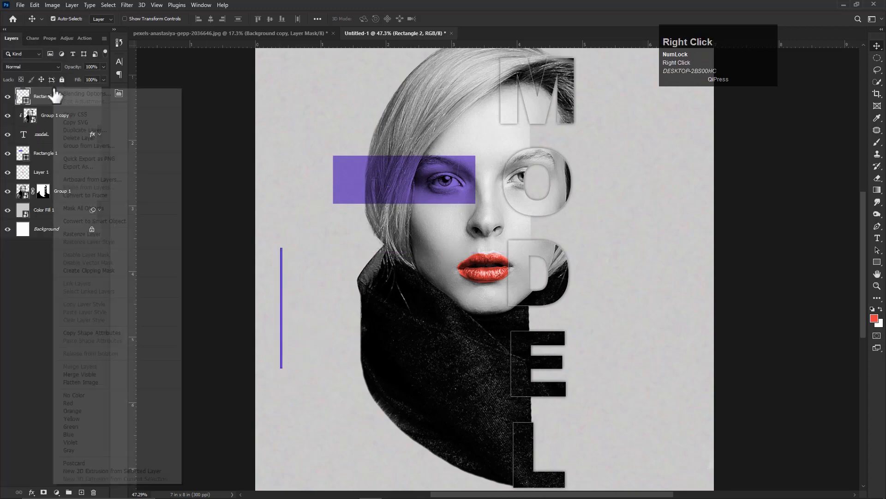
click(74, 137)
click(445, 189)
right_click(49, 96)
click(67, 137)
click(523, 143)
drag(283, 318, 296, 351)
Duplicate the vertical line again and place the copy further right and lower to form three staggered lines
right_click(65, 98)
click(74, 138)
click(523, 142)
drag(298, 370, 310, 434)
scroll(316, 320, down, 3)
drag(536, 363, 505, 339)
click(576, 97)
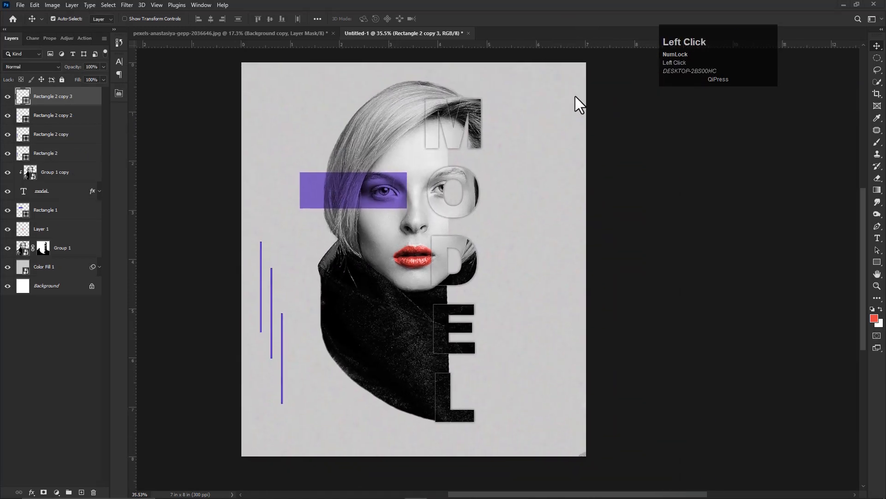
Draw a purple square about 0.34 in wide without a stroke in the poster's upper-left area
click(878, 262)
mouse_move(270, 113)
mouse_down()
mouse_move(283, 127)
mouse_move(285, 166)
mouse_up()
key(v)
key(space)
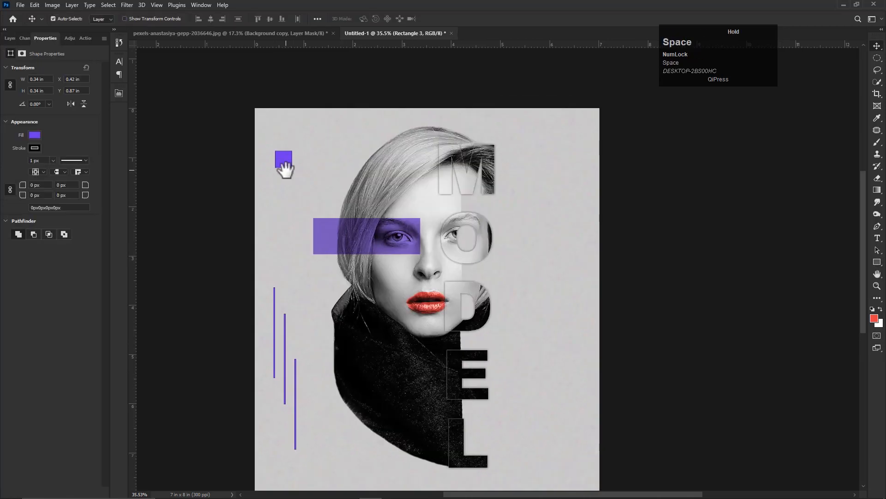
click(34, 148)
scroll(287, 174, up, 1)
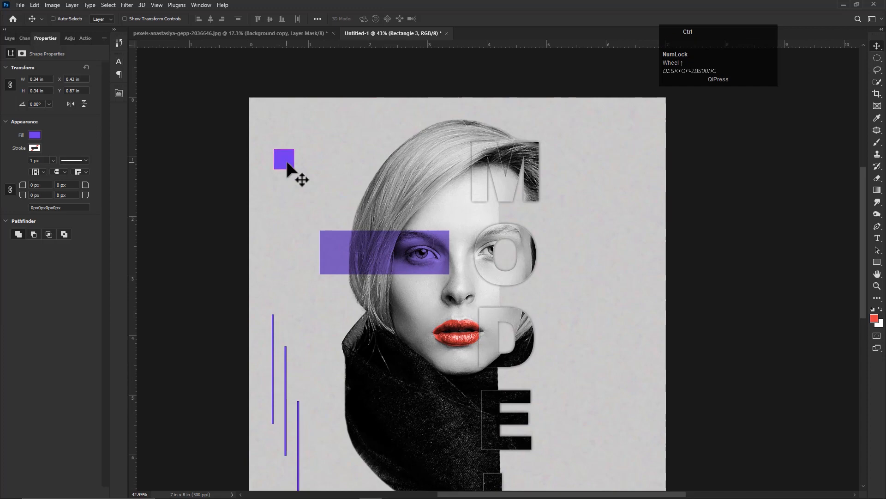
Shrink the purple square and position it near the poster's upper-left corner
scroll(291, 172, up, 1)
key(ctrl+t)
drag(294, 170, 287, 116)
key(Return)
scroll(283, 158, down, 2)
drag(314, 161, 315, 161)
key(ctrl+z)
click(287, 114)
Duplicate the small purple square and place the copy below it, between the poster's edge and the hair
click(10, 39)
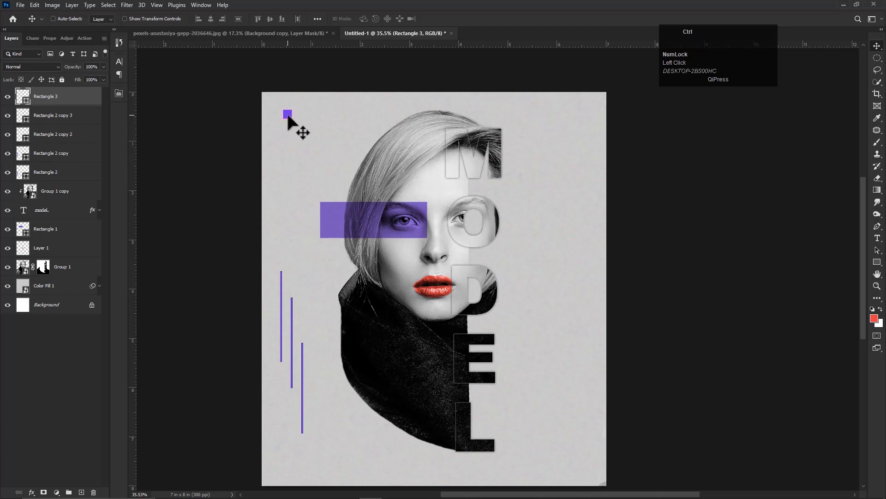
key(ctrl+j)
drag(288, 116, 315, 147)
mouse_move(314, 147)
mouse_down()
mouse_move(307, 142)
mouse_move(306, 164)
mouse_move(330, 166)
mouse_move(307, 138)
mouse_up()
scroll(316, 174, down, 1)
key(space)
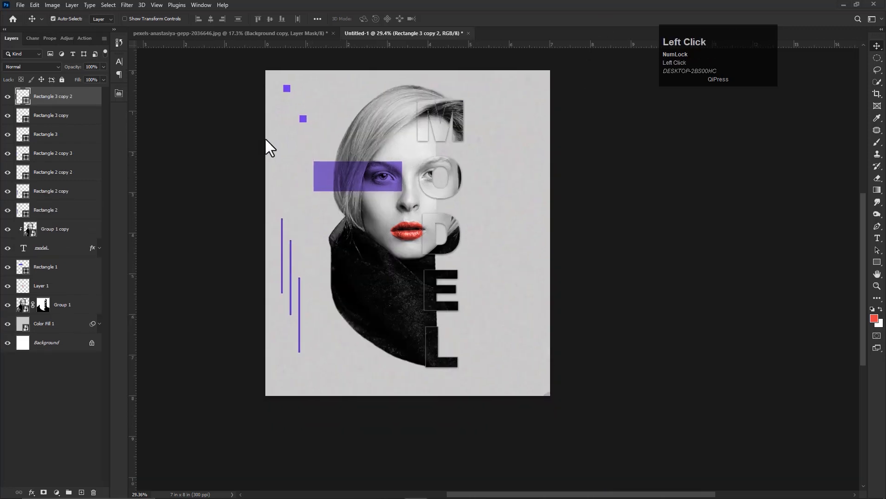
mouse_move(305, 124)
mouse_down()
mouse_move(300, 392)
mouse_move(283, 384)
mouse_move(317, 382)
mouse_move(342, 356)
mouse_move(287, 148)
mouse_move(298, 133)
mouse_up()
Duplicate the small square for the poster's lower-left corner and the empty area below the scarf
click(291, 90)
click(341, 354)
key(ctrl+j)
Draw a small purple circle with the Ellipse tool near the poster's upper-right corner and adjust its size
drag(878, 262, 837, 271)
mouse_move(503, 182)
mouse_down()
mouse_move(519, 203)
mouse_move(508, 190)
mouse_move(510, 131)
mouse_move(530, 103)
mouse_move(510, 138)
mouse_move(535, 104)
mouse_move(506, 134)
mouse_move(521, 142)
mouse_up()
key(v)
key(ctrl+t)
key(Return)
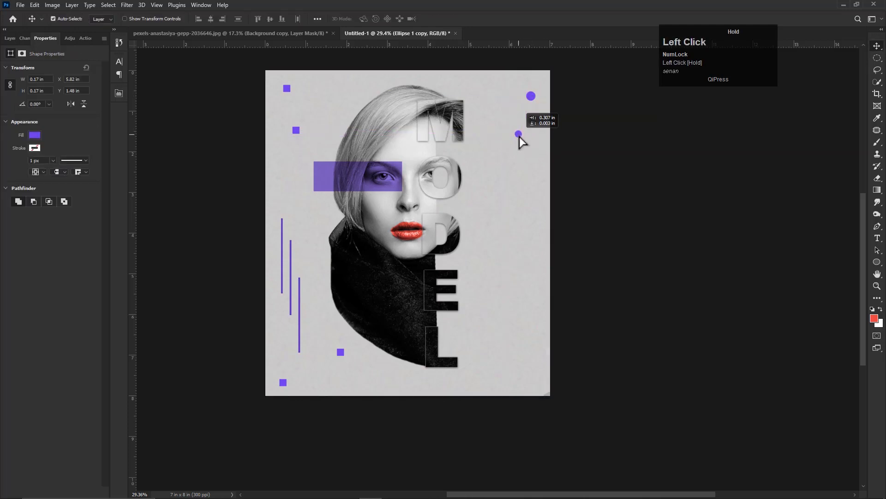
Copy the small circle to the poster's lower-right corner, and shift the upper square and circle copies closer to the head
key(ctrl+j)
drag(514, 133, 526, 381)
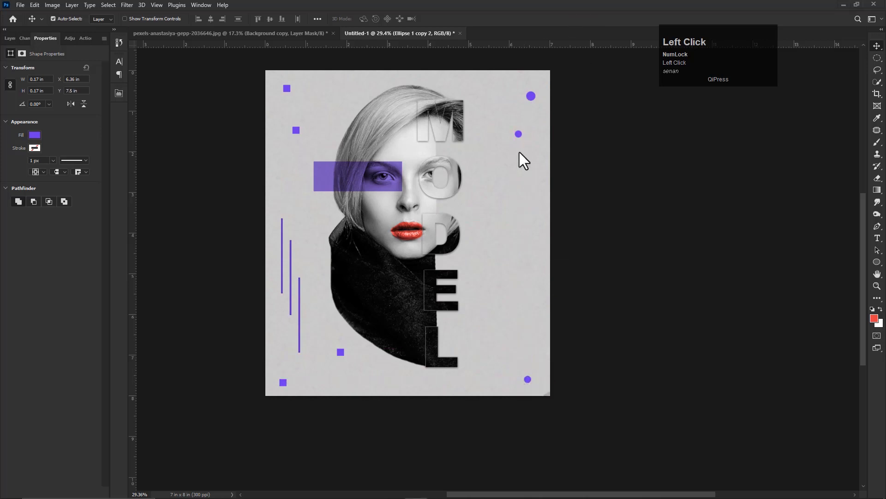
drag(299, 131, 335, 141)
drag(518, 134, 508, 140)
Scatter copies of the small square to the right of the MODEL letters and move the lower-right circle inward
click(323, 137)
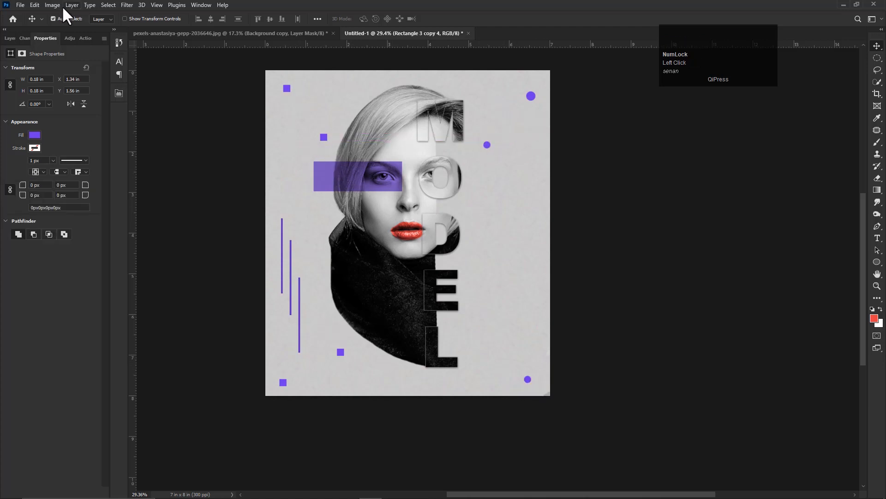
click(10, 38)
key(ctrl+j)
drag(325, 144, 500, 319)
click(514, 264)
drag(530, 354, 525, 104)
key(ctrl+z)
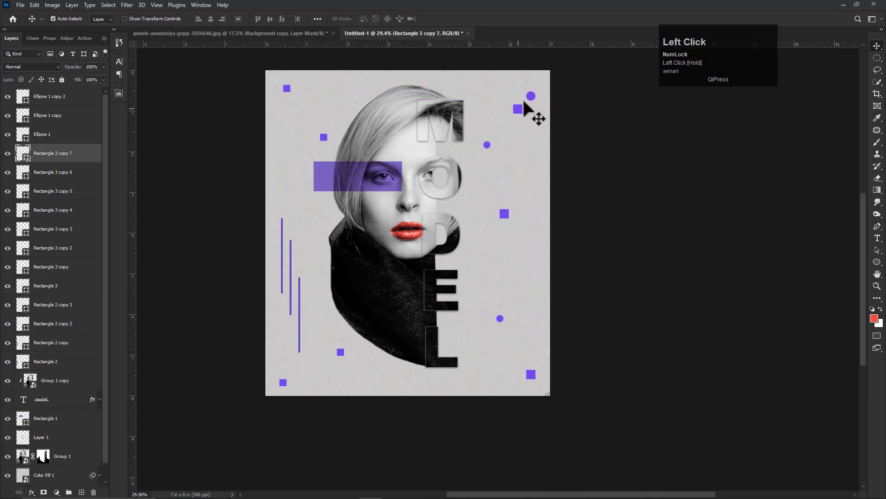
Move the small square beside the hair outward, place flattened ellipse copies on the poster's right side, and delete the upper-right circle
drag(324, 138, 304, 148)
drag(500, 318, 528, 188)
key(ctrl+j)
click(531, 96)
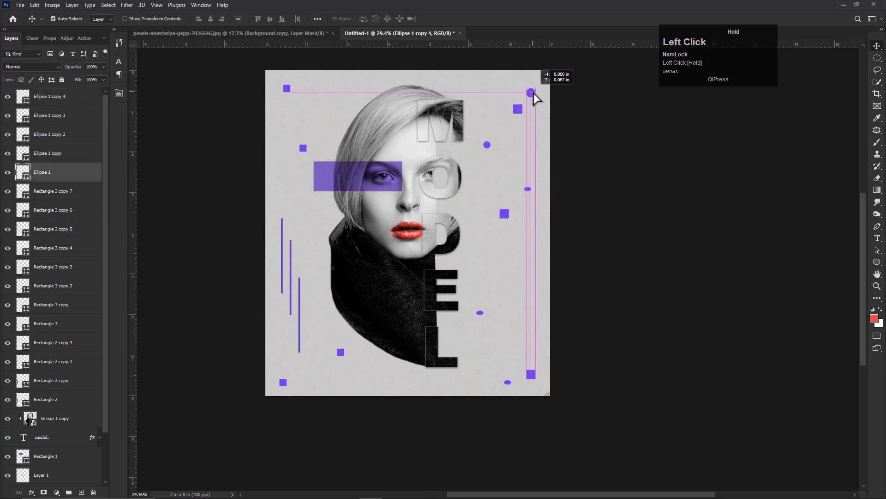
key(Delete)
Replace the small circle beside the letter M with a copy of the flattened ellipse
mouse_move(491, 147)
mouse_down()
mouse_move(497, 170)
mouse_move(475, 148)
mouse_up()
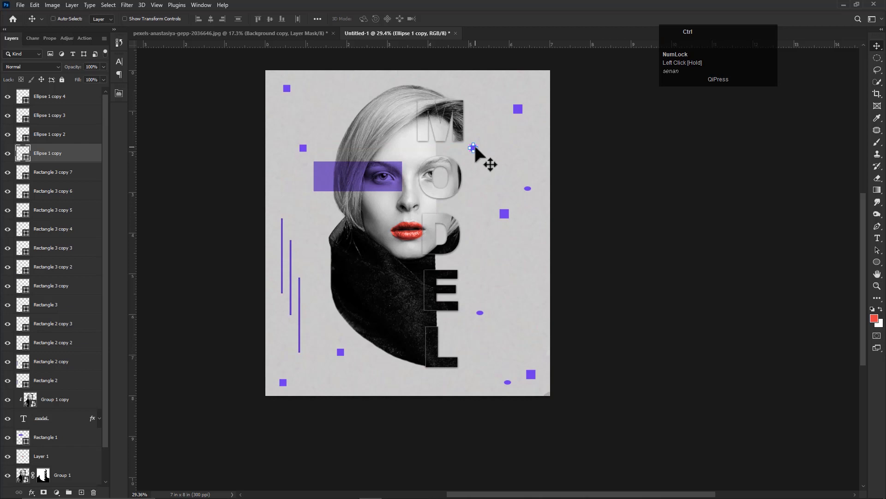
click(503, 270)
click(474, 149)
key(Delete)
alt+drag(527, 188, 476, 144)
Shift the square under the scarf toward the L and scatter flattened ellipse copies along the poster's bottom, left side and above the head
drag(343, 354, 377, 367)
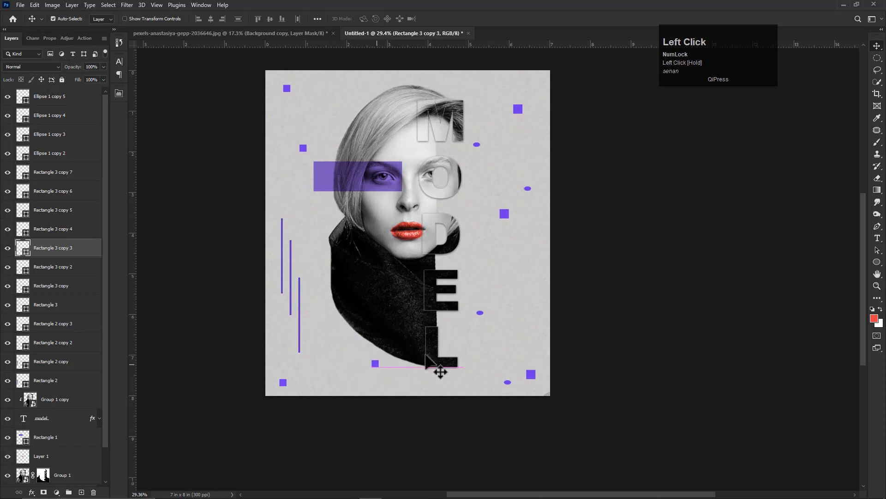
alt+drag(478, 147, 424, 392)
alt+drag(421, 389, 314, 224)
alt+drag(313, 223, 338, 84)
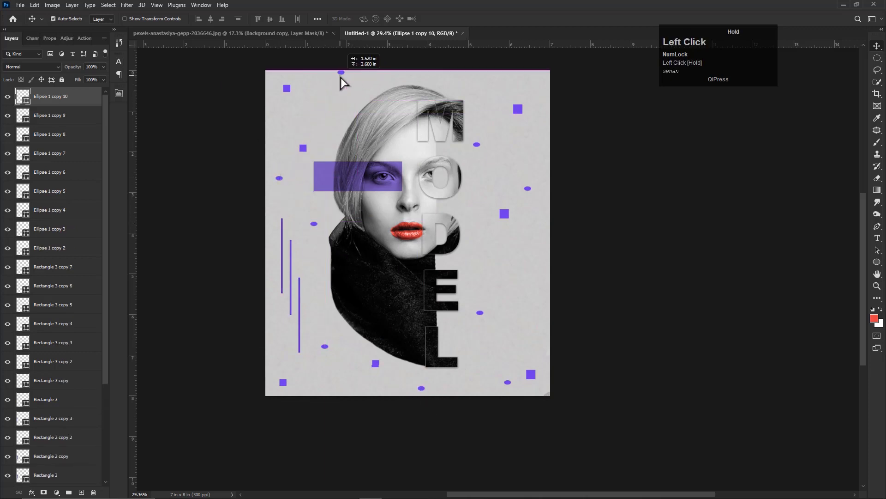
scroll(530, 367, down, 1)
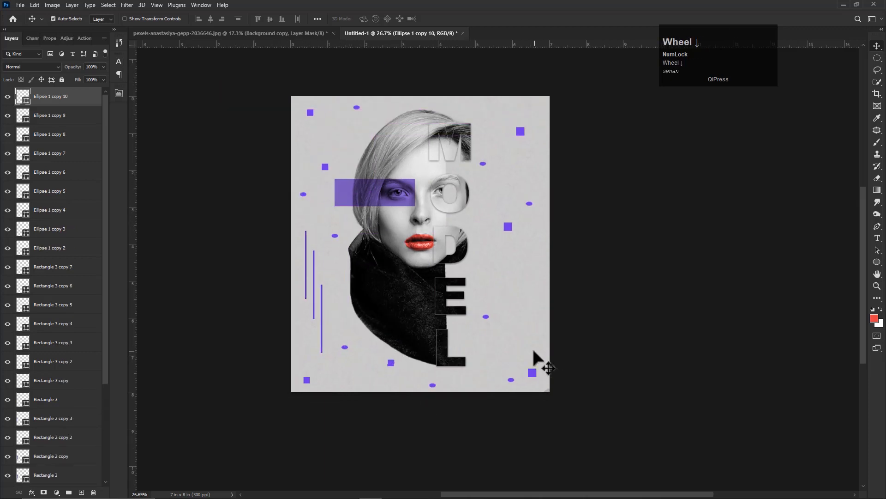
Copy one of the purple vertical lines from beside the scarf to the poster's lower-right side
click(321, 309)
drag(321, 310, 527, 305)
scroll(531, 331, down, 1)
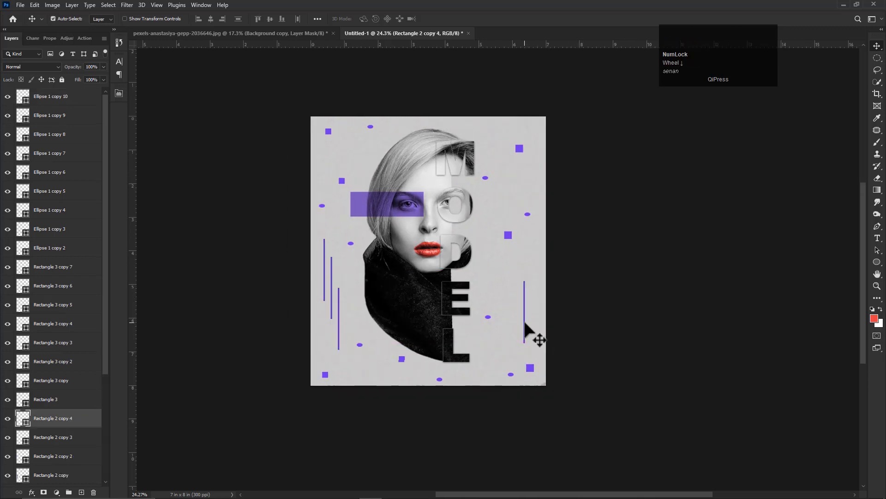
scroll(527, 326, up, 1)
click(512, 323)
key(ctrl+t)
key(Escape)
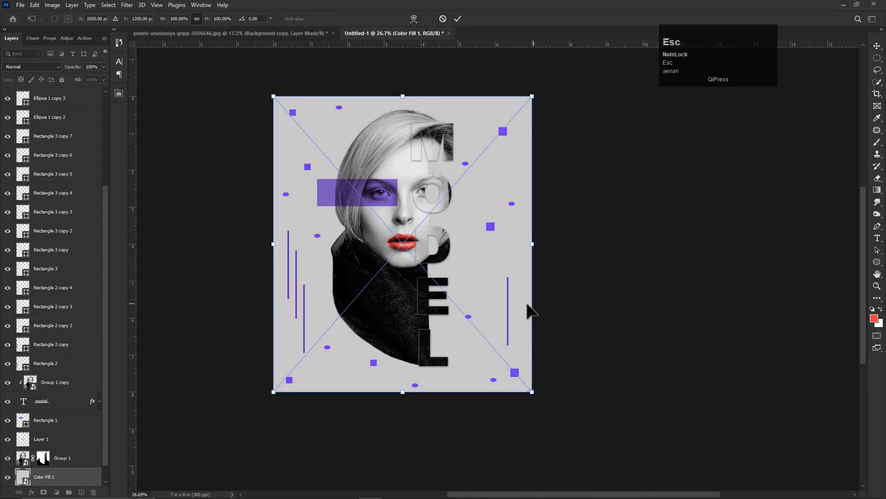
Scale down the copied vertical line on the poster's right side
click(507, 309)
key(ctrl+t)
drag(507, 277, 520, 308)
key(Return)
Duplicate the shortened line and set the copy close beside it, slightly lower
key(ctrl+j)
key(ctrl+z)
key(ctrl+z)
click(512, 282)
key(ctrl+j)
key(ctrl+z)
click(505, 329)
scroll(504, 307, up, 2)
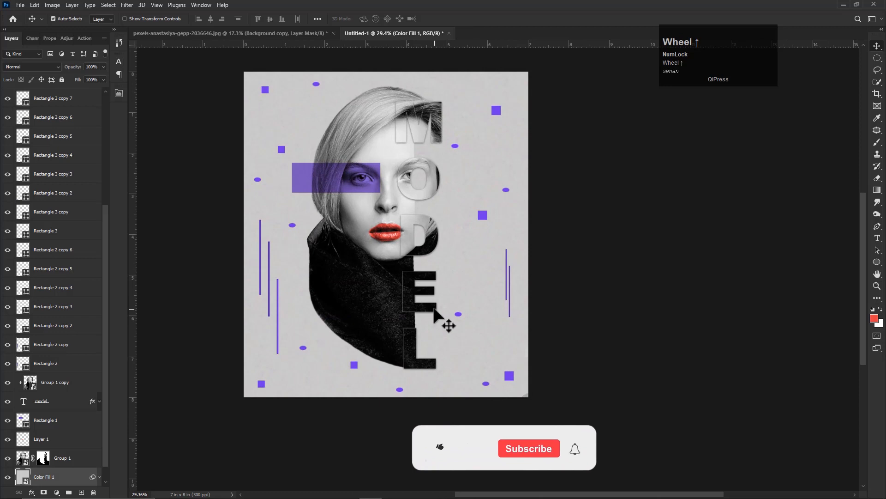
Group all the small square, ellipse and vertical line layers, from Rectangle 2 up to Ellipse 1 copy 10, and toggle the group's visibility
click(265, 92)
click(55, 365)
scroll(57, 364, up, 4)
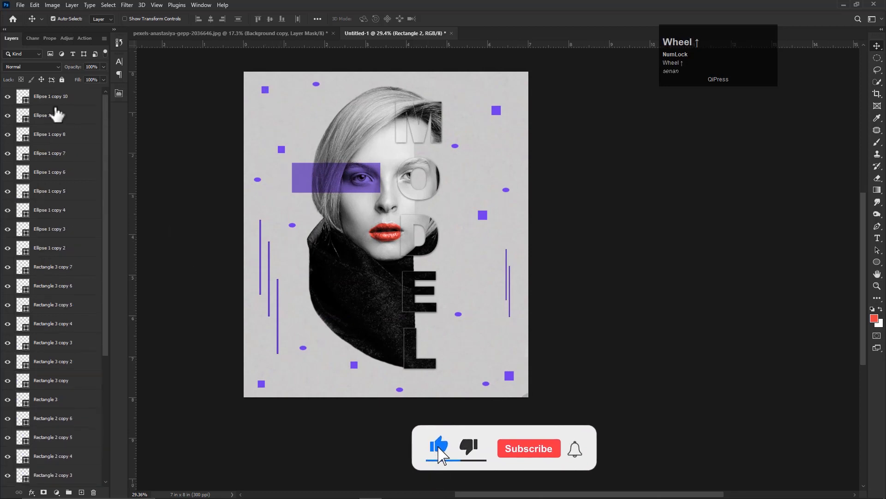
shift+click(60, 97)
key(ctrl+g)
click(41, 93)
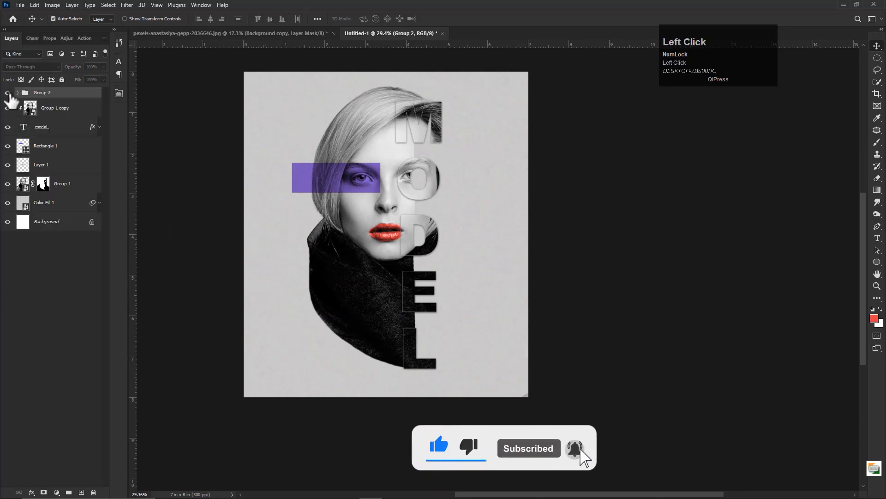
Lower the opacity of the accent shapes' group to 70% and fit the poster in view
drag(104, 66, 88, 74)
click(83, 67)
text(7)
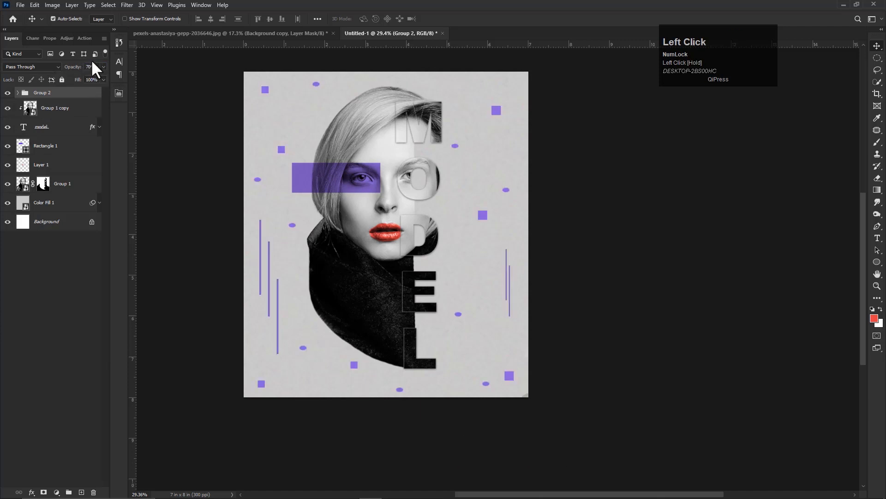
click(228, 292)
scroll(383, 334, down, 2)
drag(388, 336, 405, 334)
key(ctrl+0)
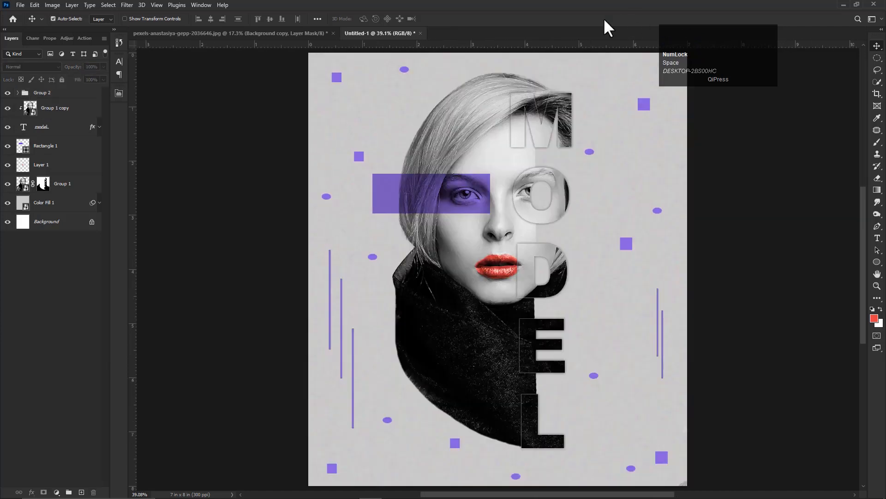
Set the opacity of the Color Fill 1 background layer to 80%
click(41, 203)
drag(103, 67, 95, 77)
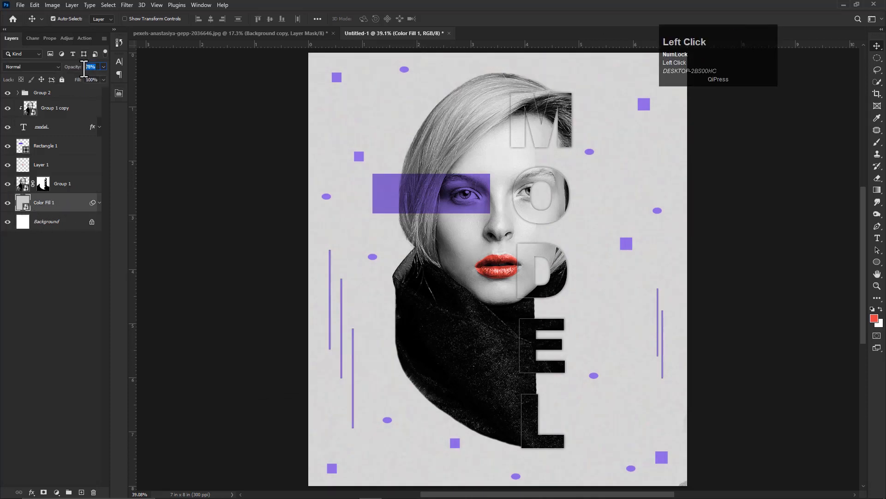
scroll(333, 314, down, 1)
scroll(333, 314, down, 1)
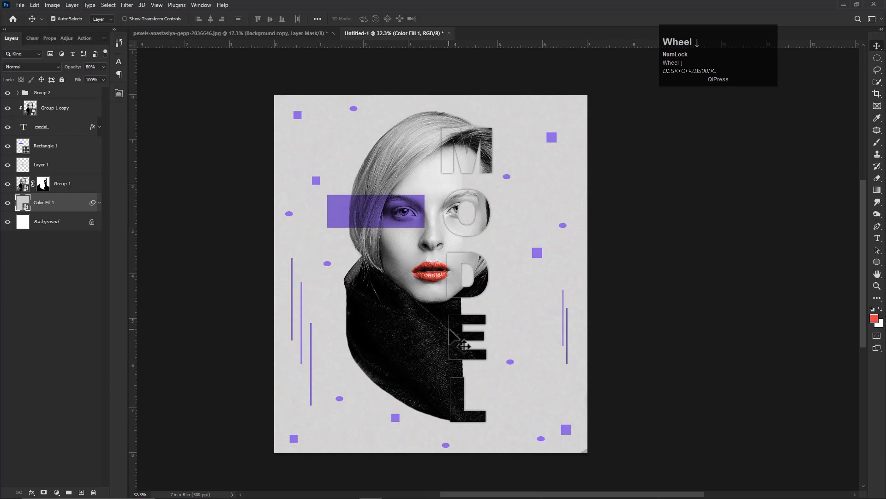
scroll(341, 318, up, 2)
Adjust the MODEL text's drop shadow to a distance of 3 px and a spread of 2%, keeping the size at 16 px
click(39, 113)
click(65, 131)
key(ctrl+shift+alt+a)
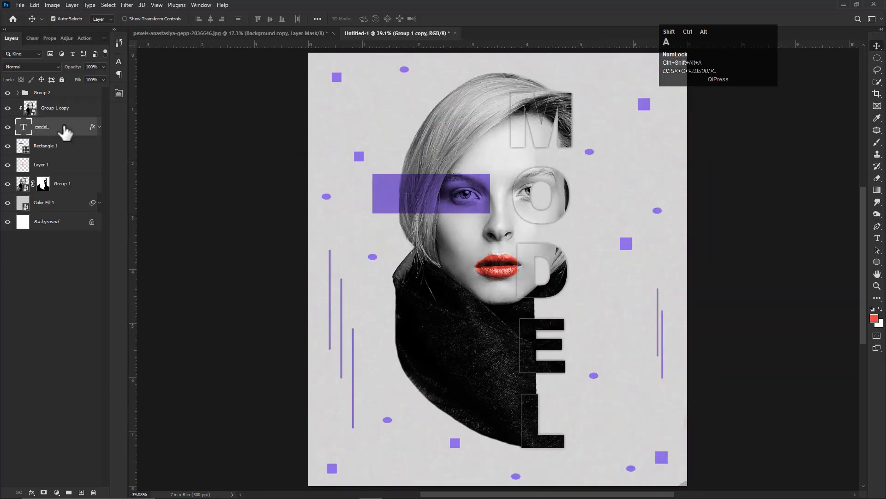
click(74, 266)
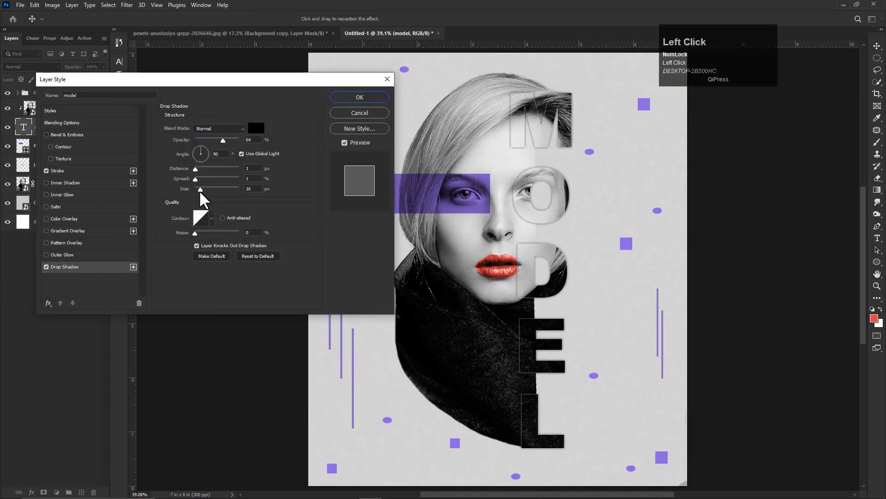
drag(204, 198, 204, 199)
key(ctrl+z)
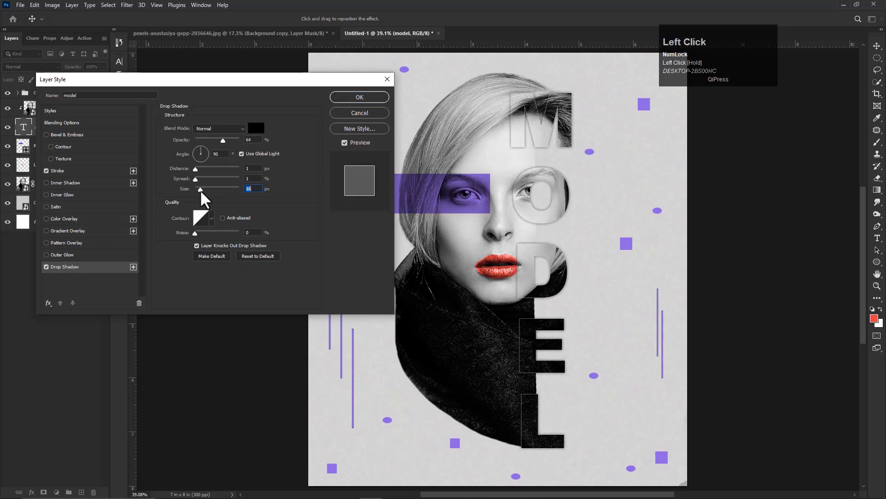
drag(198, 180, 195, 180)
drag(196, 170, 196, 179)
key(Return)
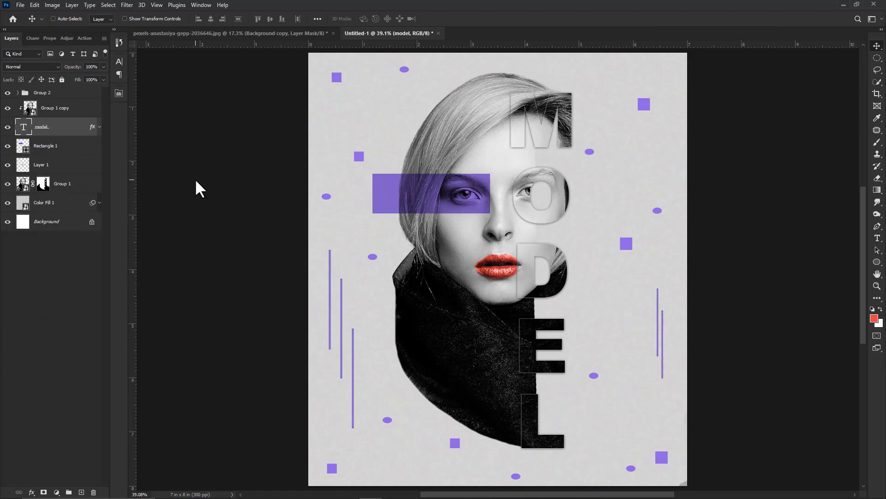
Try a drop shadow with 0 px distance and 0% spread on the MODEL text
scroll(370, 217, down, 3)
scroll(412, 242, up, 2)
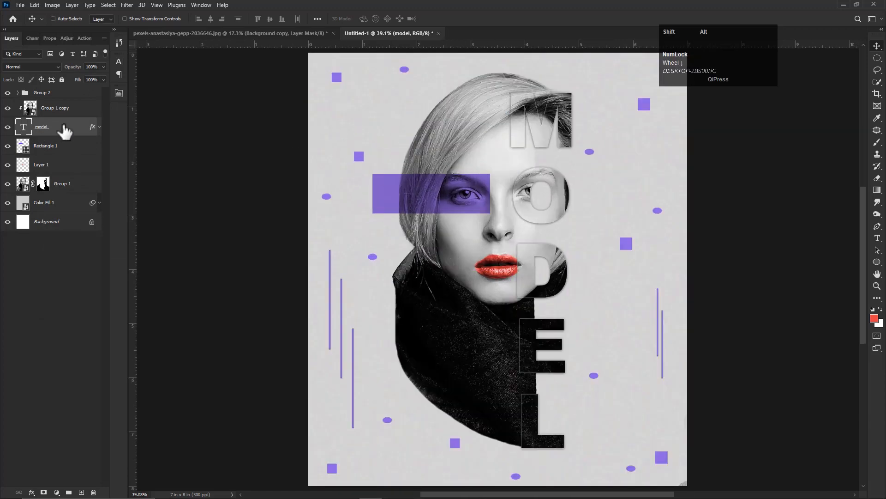
key(shift+alt+a)
key(Escape)
right_click(72, 134)
click(102, 77)
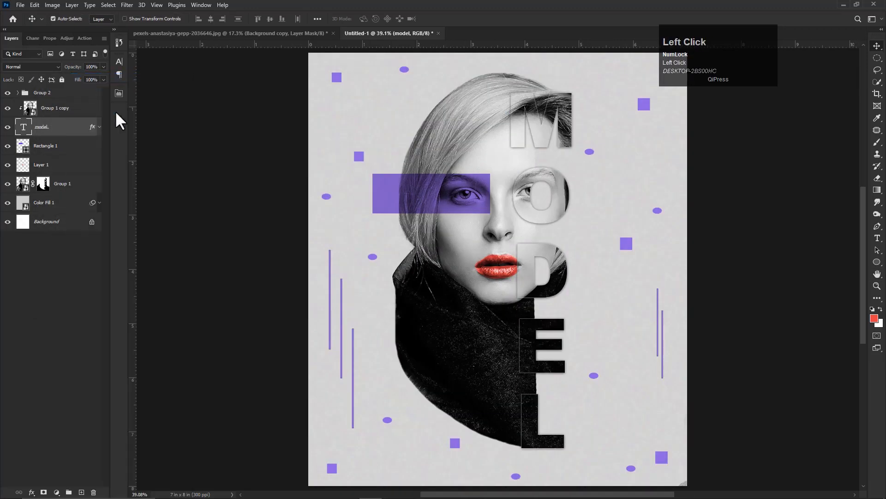
click(65, 266)
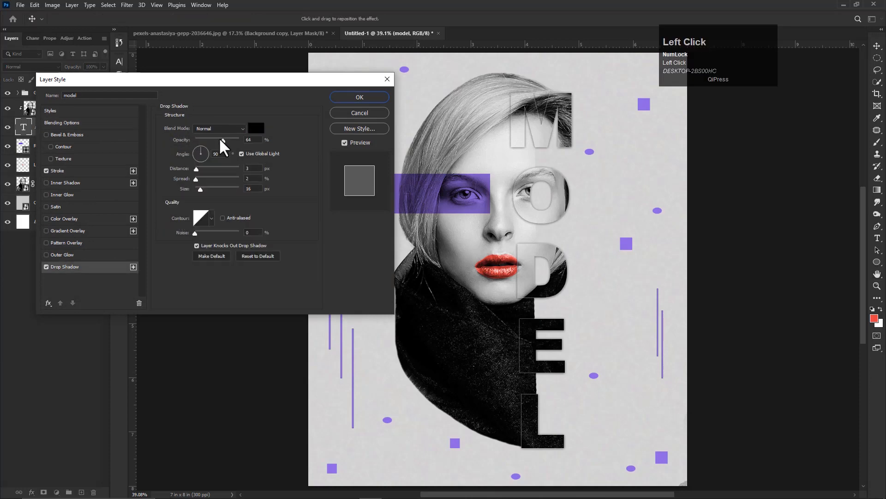
drag(196, 179, 195, 181)
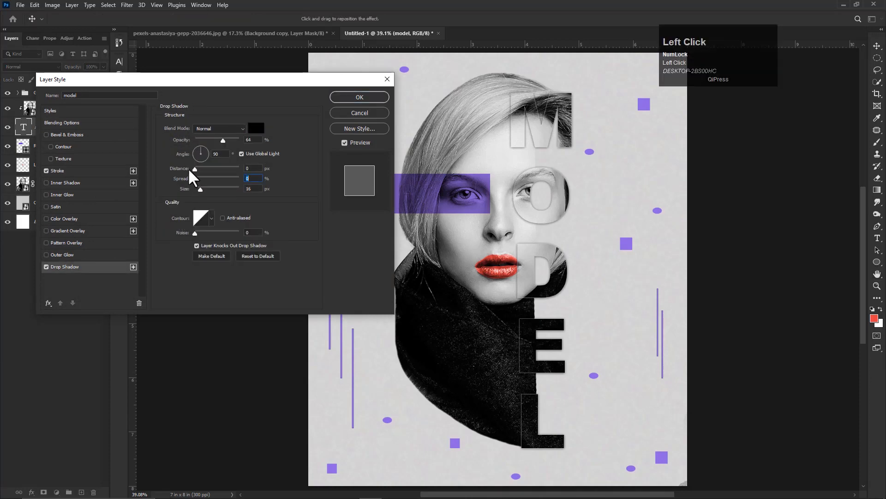
click(364, 116)
scroll(489, 273, down, 2)
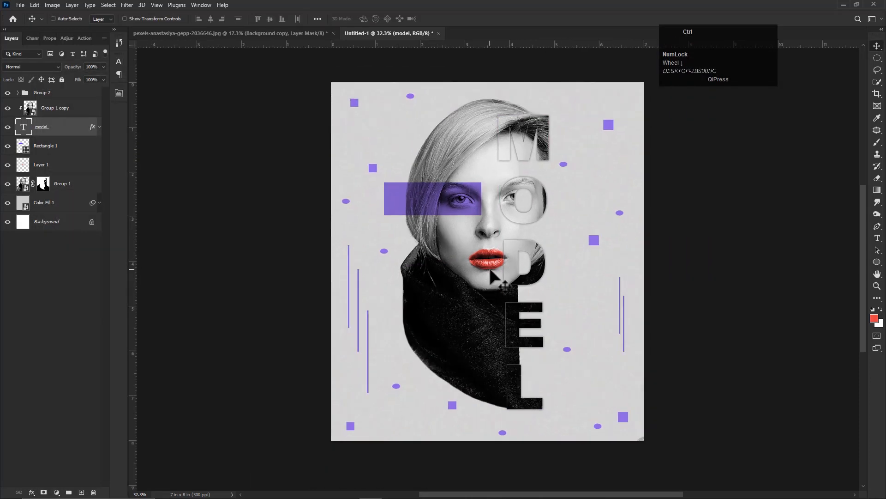
scroll(511, 266, down, 2)
scroll(511, 266, up, 2)
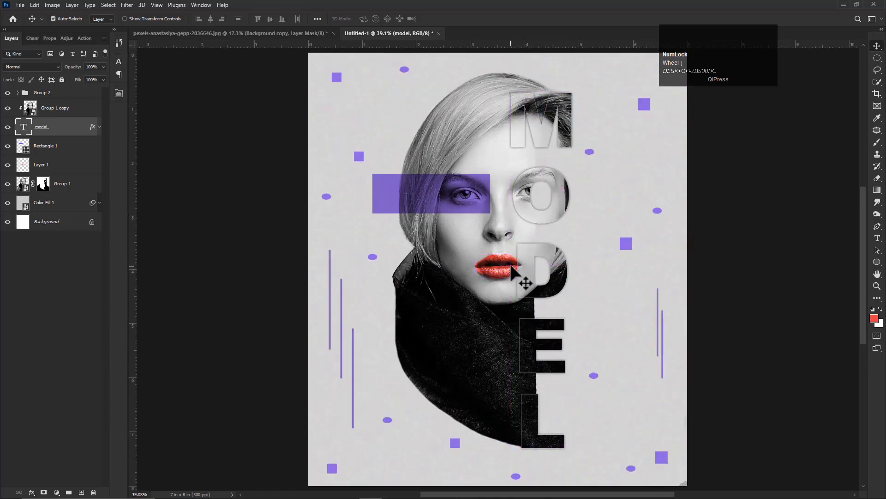